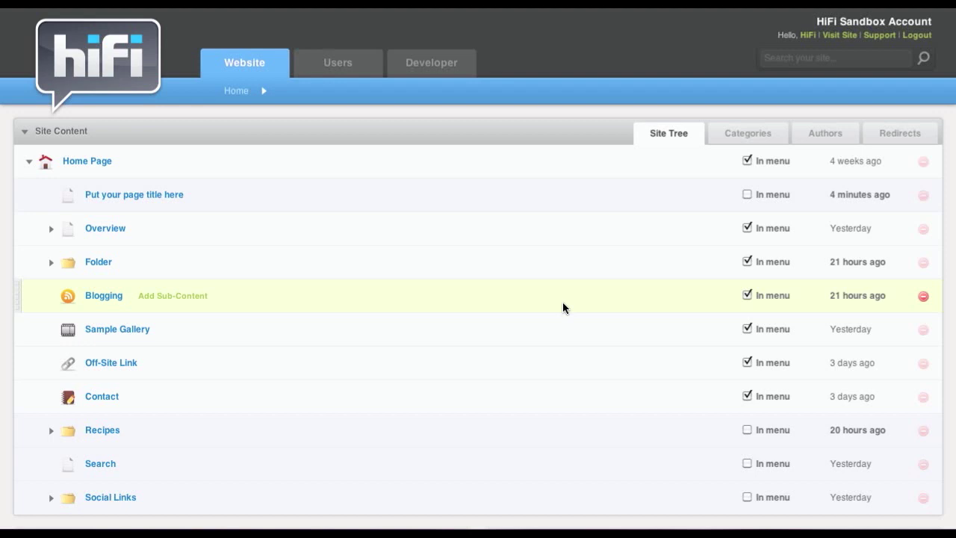
- Review John Doe's form submission and the details of comment d
scroll(563, 302, down, 3)
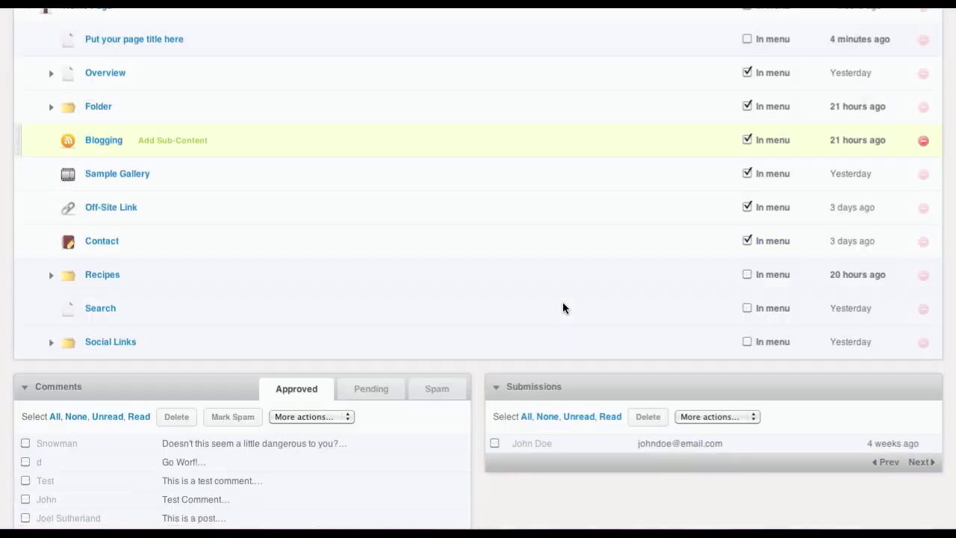
scroll(563, 302, down, 3)
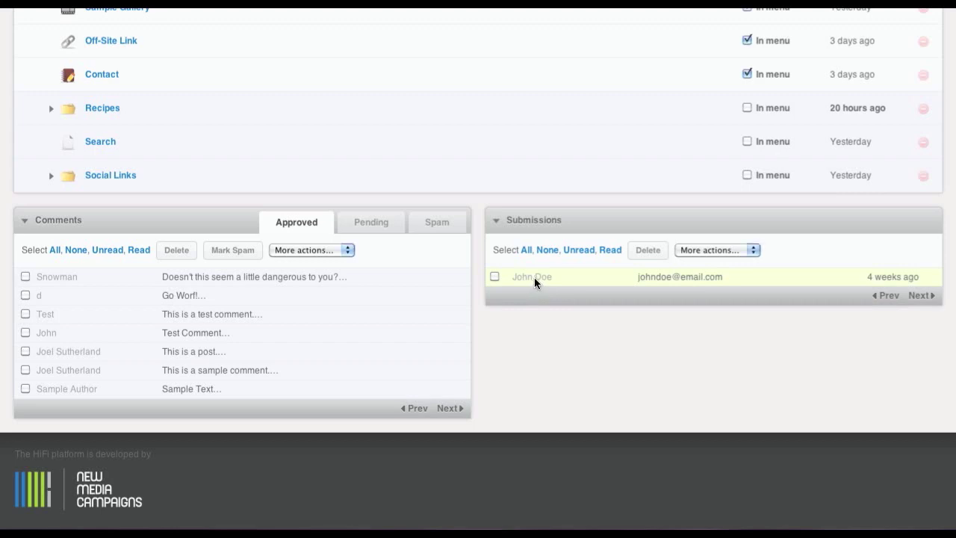
click(534, 277)
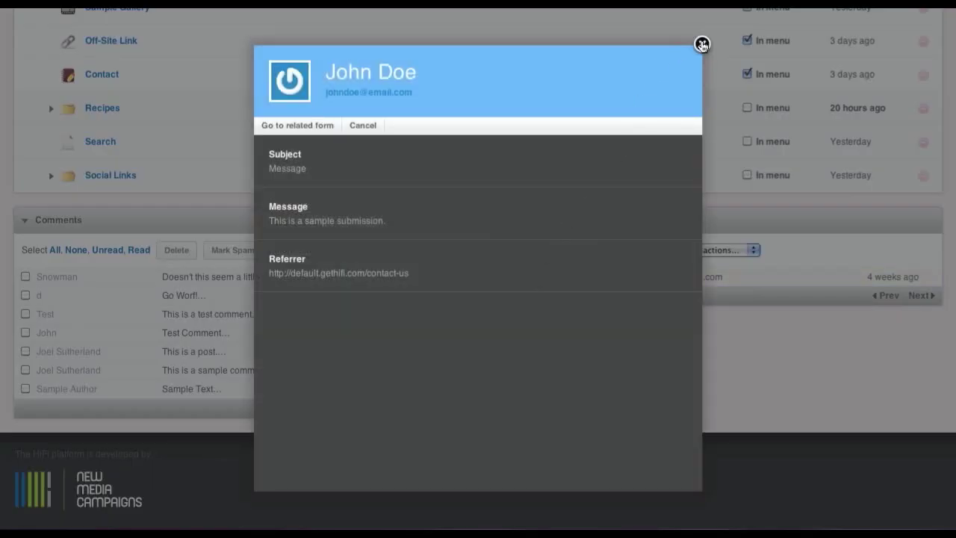
click(702, 45)
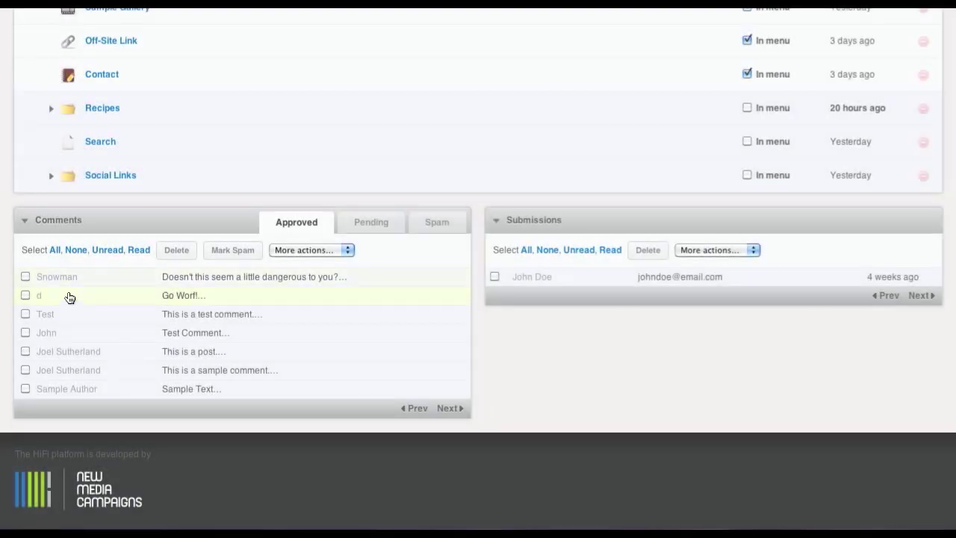
click(69, 299)
click(80, 300)
scroll(310, 322, up, 5)
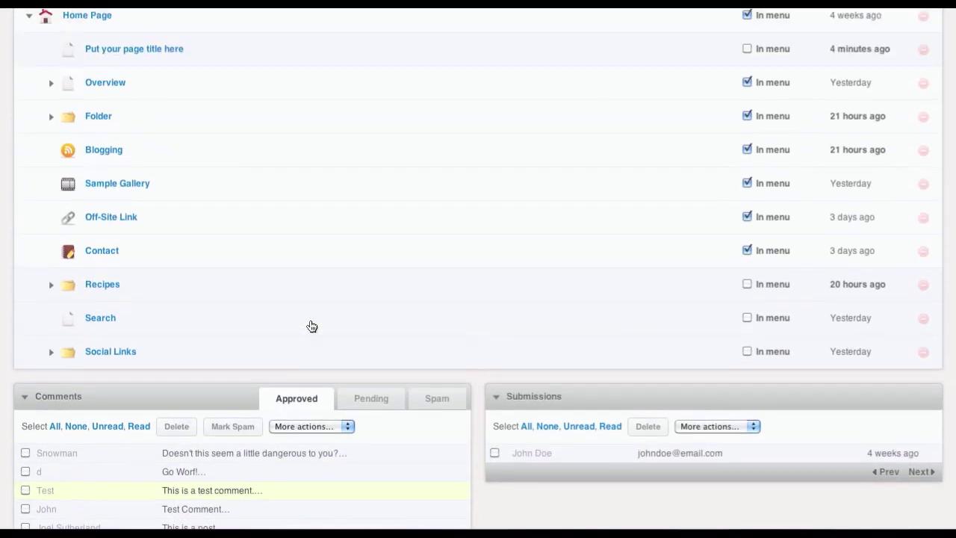
scroll(311, 326, up, 4)
- Browse addable content types, expand Overview, and open 'Put your page title here'
click(139, 163)
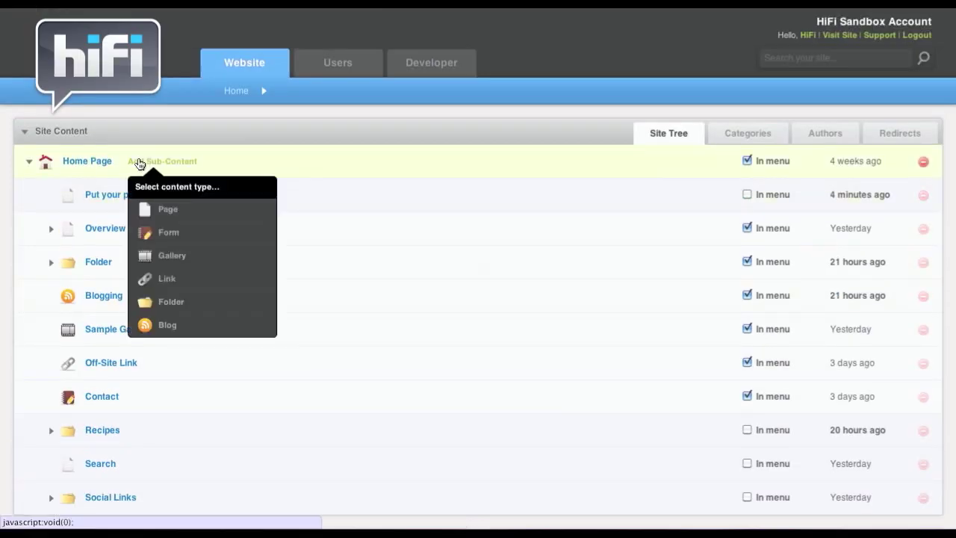
click(52, 230)
click(239, 263)
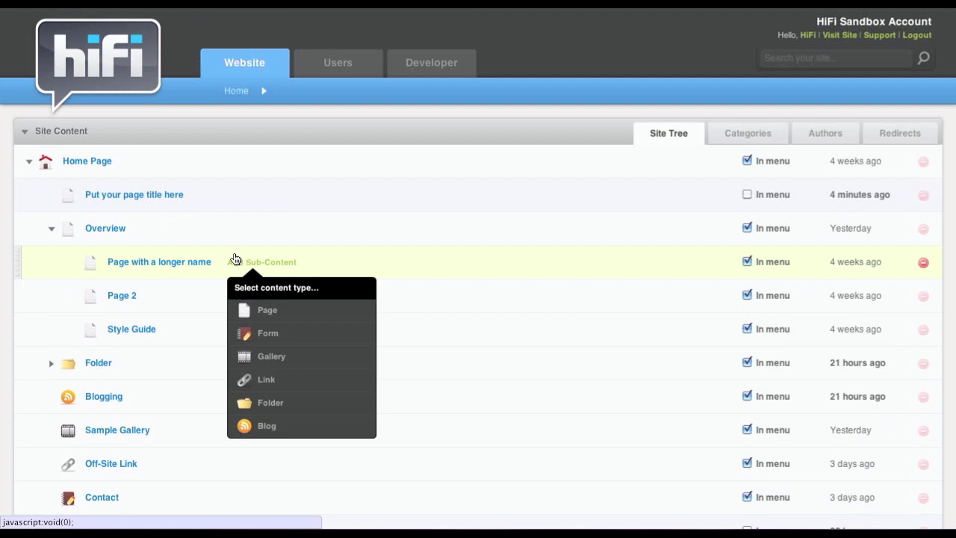
click(121, 196)
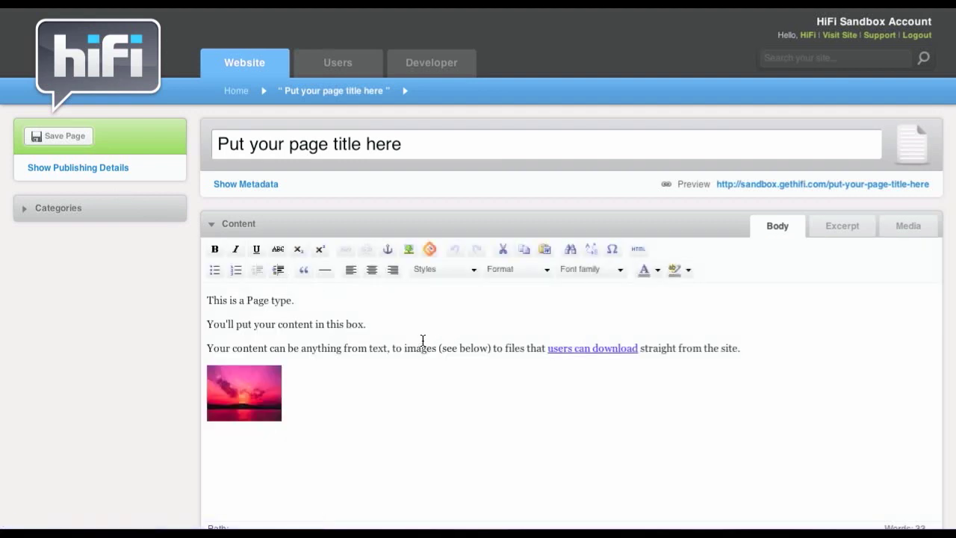
- Append 'Add content' to the end of the page's second line and save
click(404, 327)
text(dd conten)
text(t)
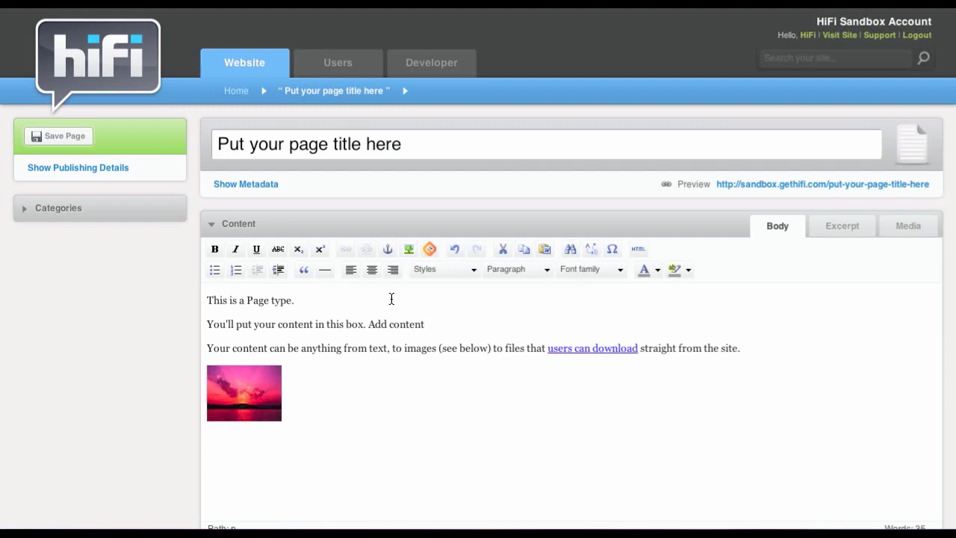
click(78, 141)
- Make the page visible only to Members, save, and return to the site tree
click(103, 168)
click(97, 202)
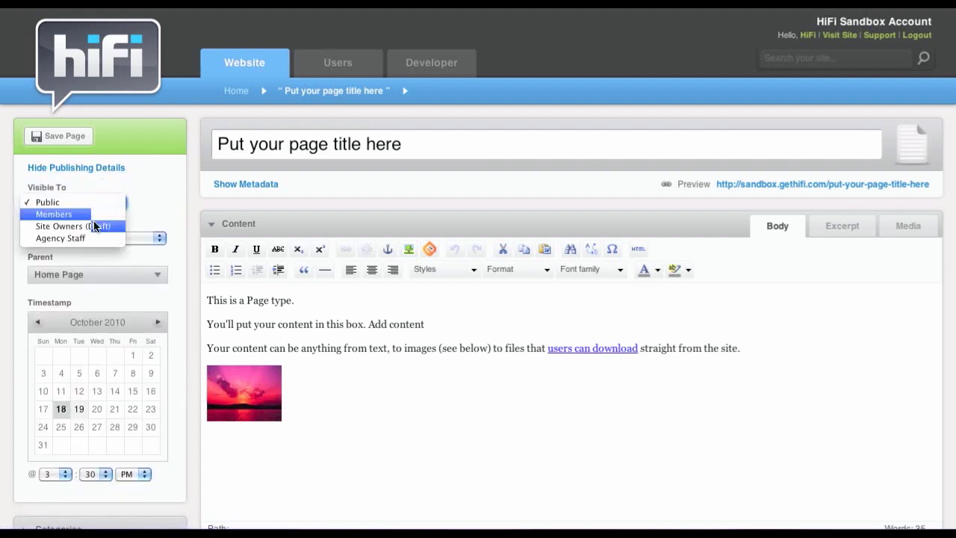
click(96, 215)
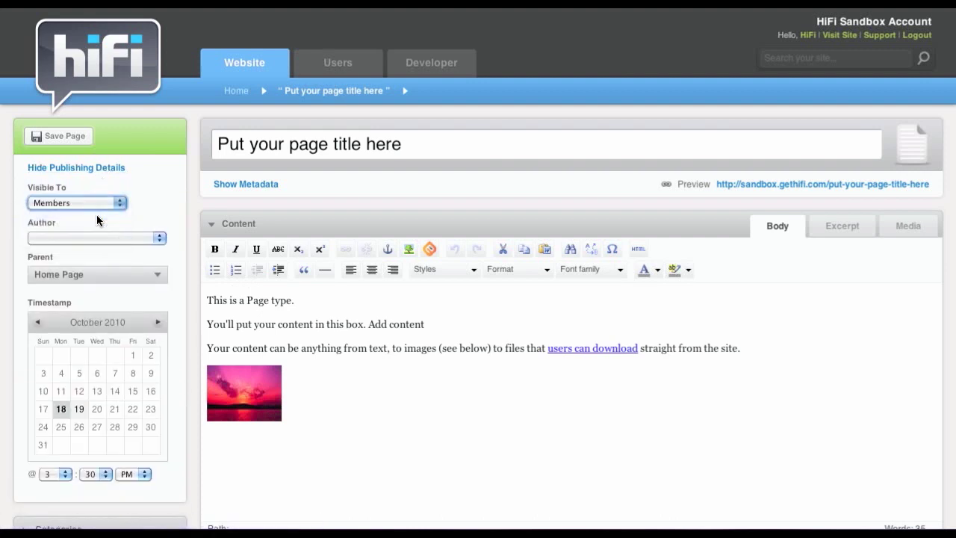
click(65, 141)
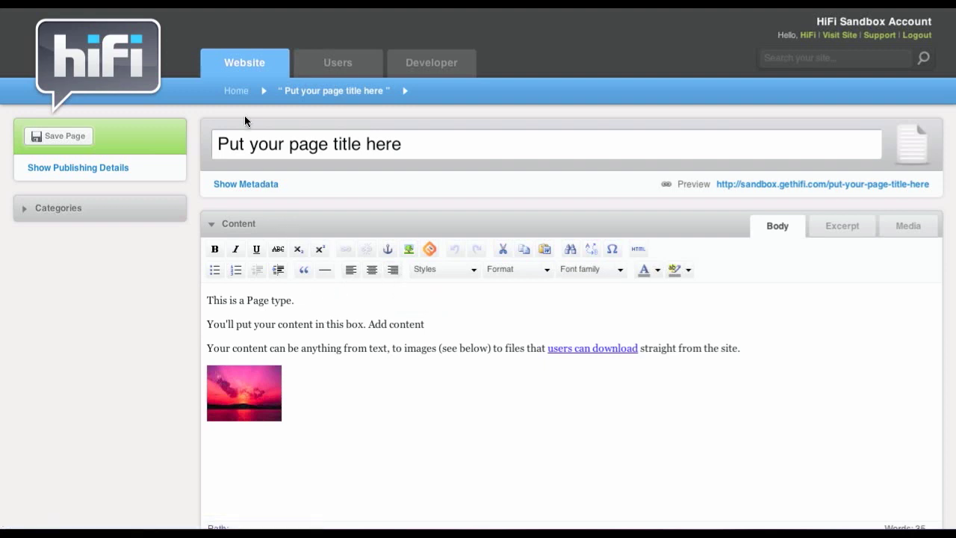
click(240, 92)
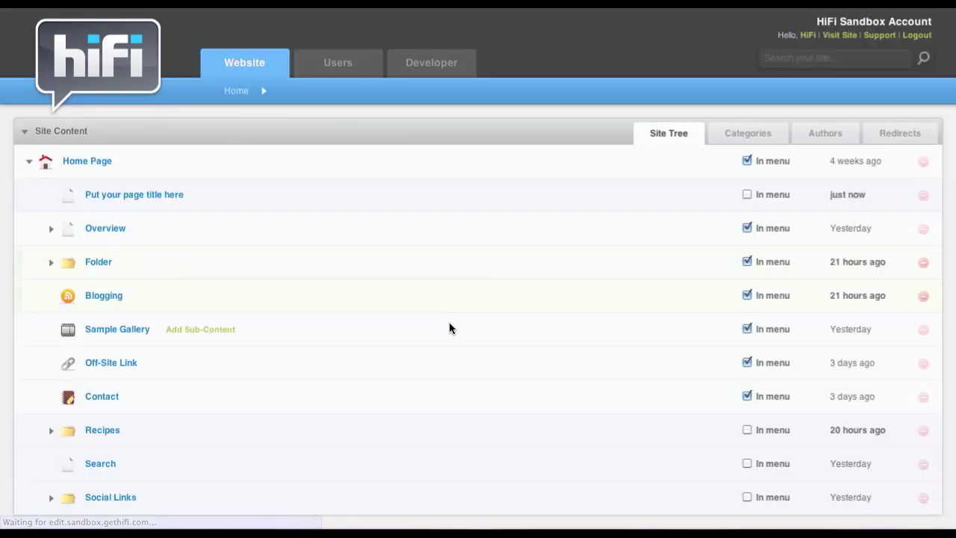
- Open the Contact page and expand its body content
scroll(446, 328, down, 3)
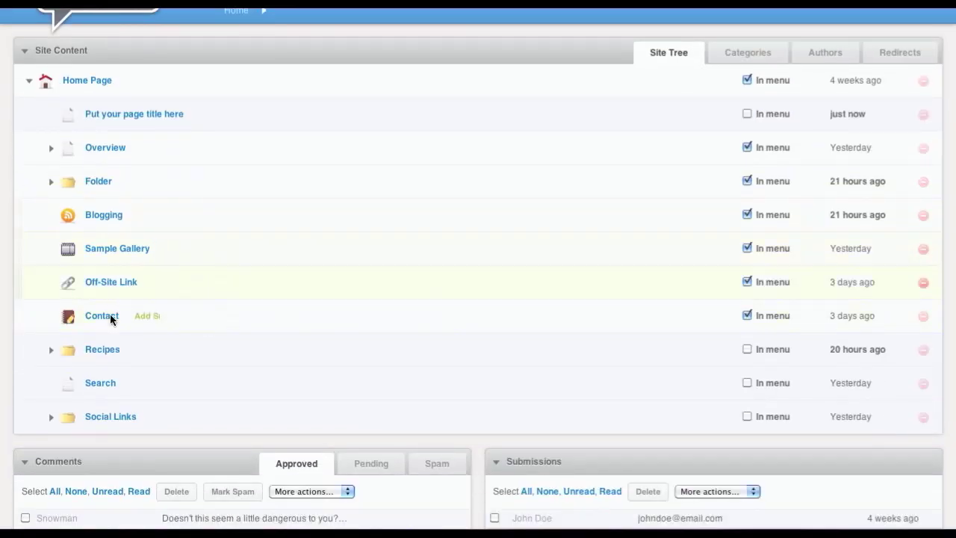
click(109, 317)
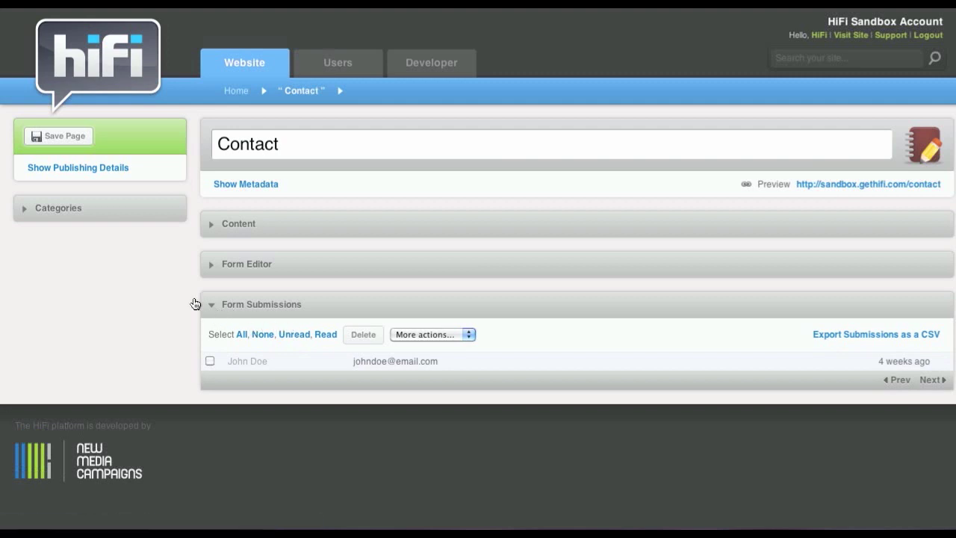
click(211, 225)
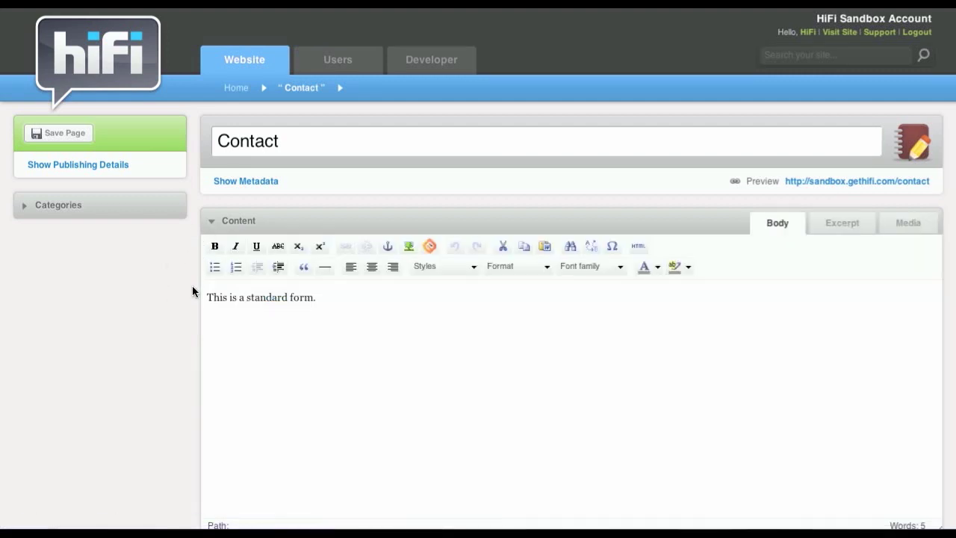
scroll(192, 291, down, 2)
scroll(192, 292, down, 2)
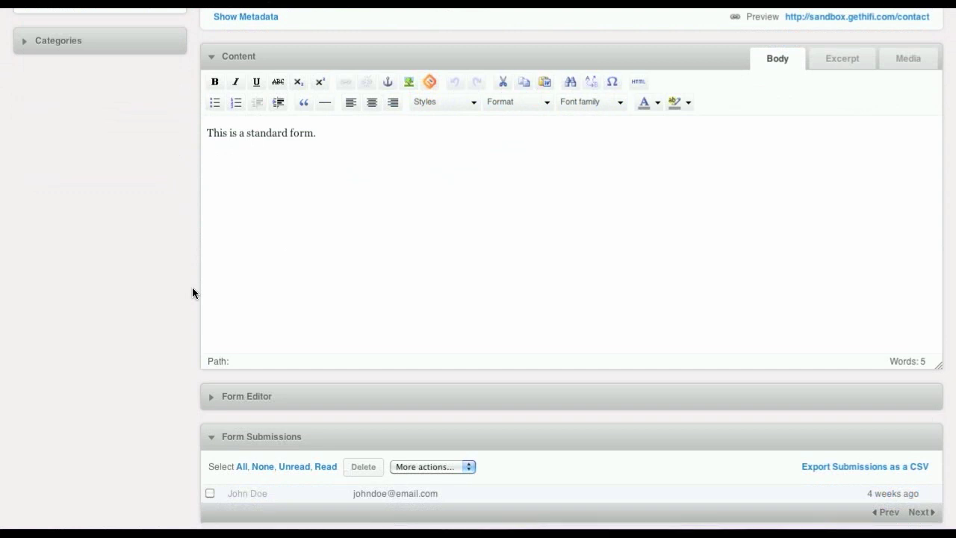
scroll(192, 293, down, 2)
- Expand the form field editor, browse addable field types, and view notification settings
click(208, 316)
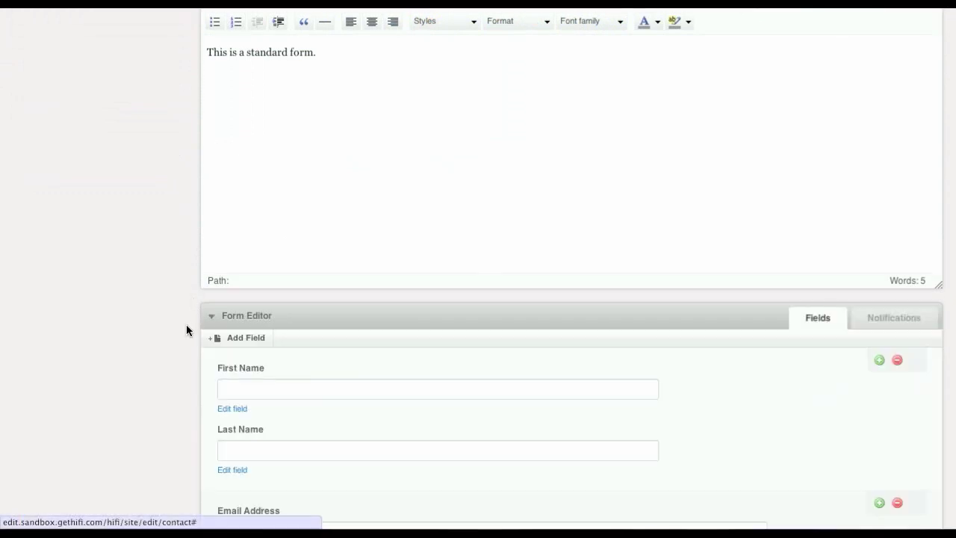
scroll(186, 325, down, 2)
scroll(186, 324, down, 1)
scroll(186, 324, down, 2)
scroll(186, 322, down, 2)
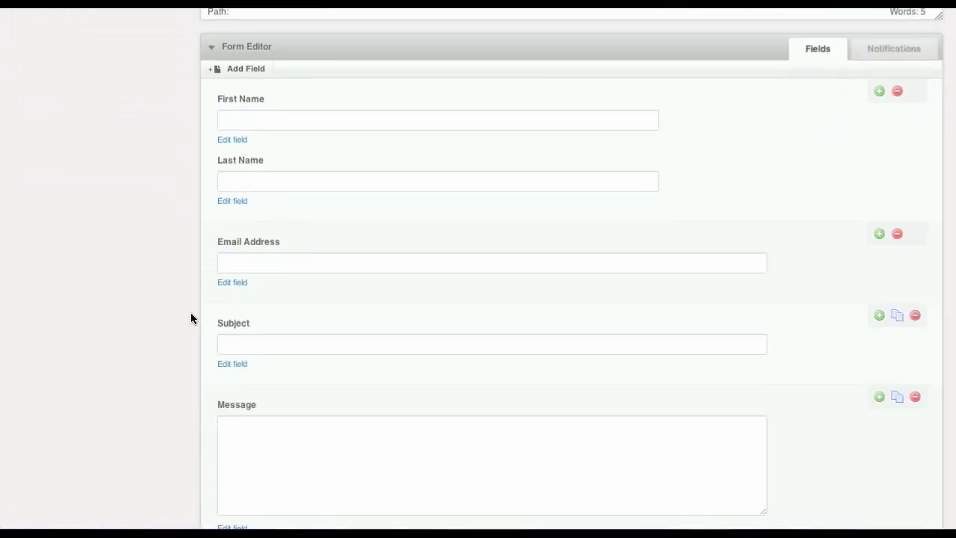
click(210, 75)
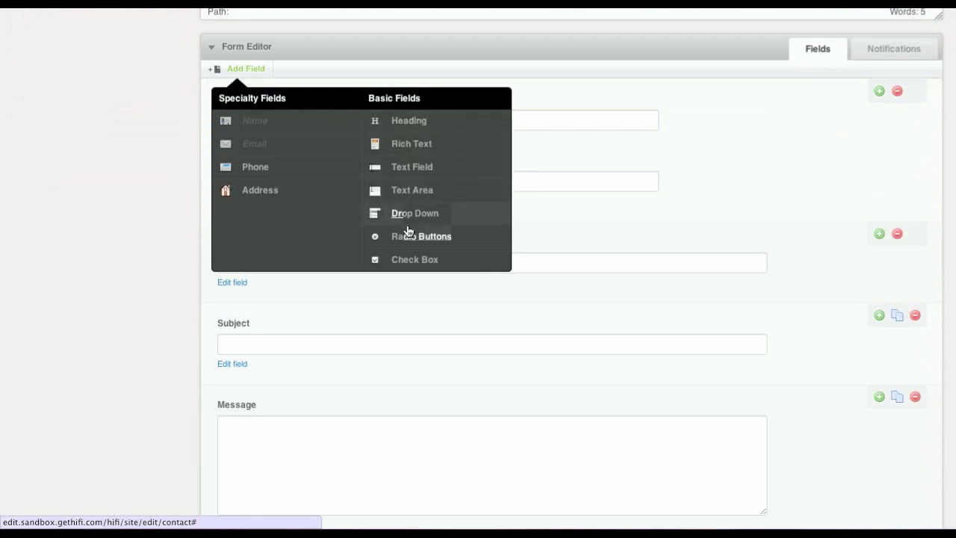
click(407, 262)
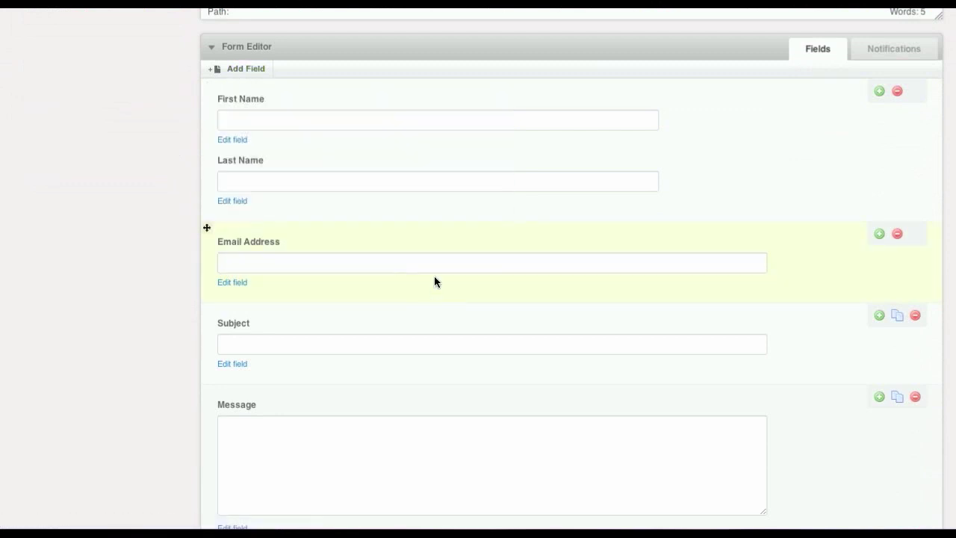
click(897, 52)
scroll(856, 107, down, 1)
scroll(847, 160, down, 2)
scroll(822, 216, down, 1)
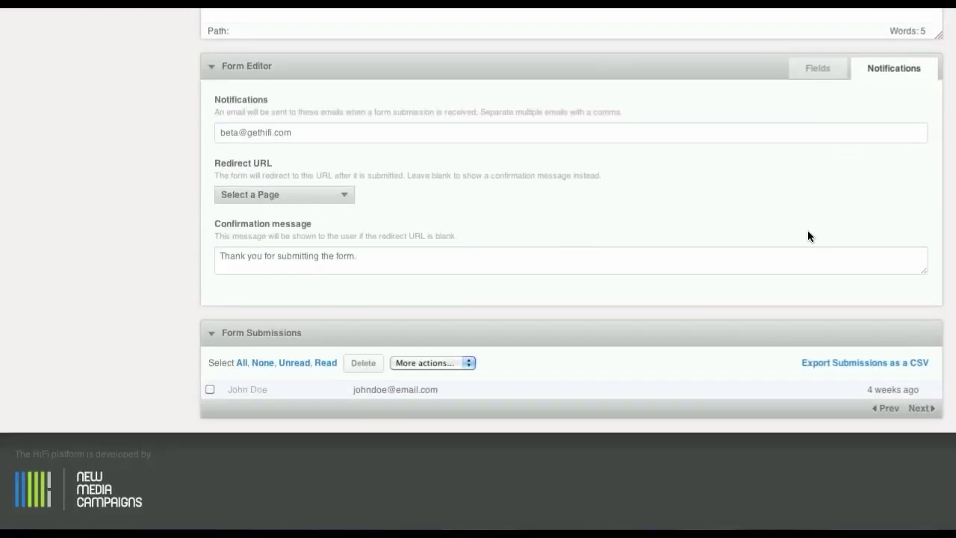
click(251, 389)
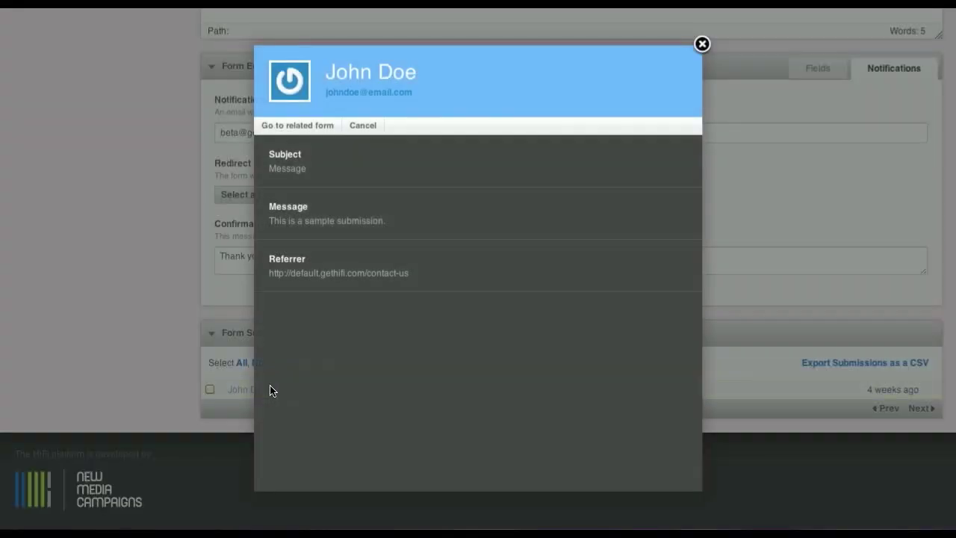
click(699, 50)
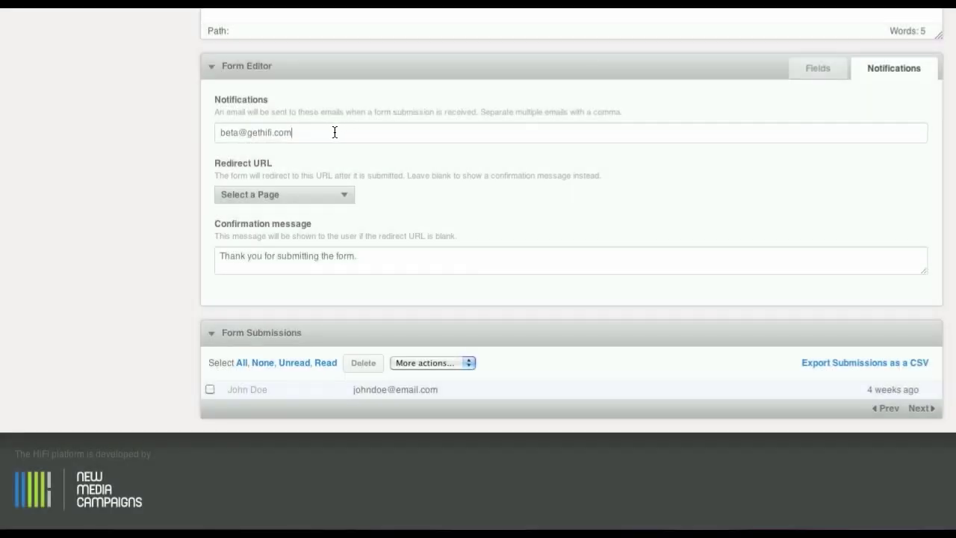
drag(333, 132, 151, 133)
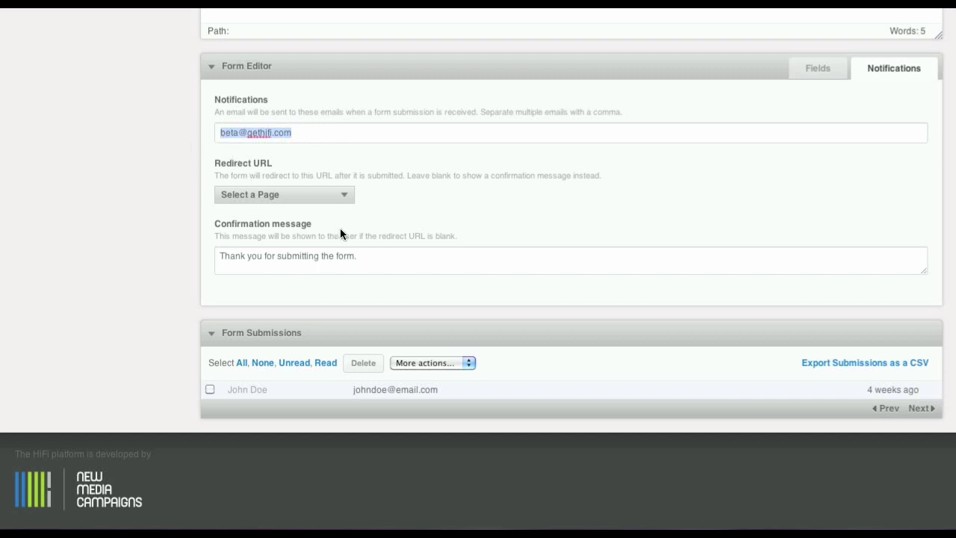
drag(469, 262, 197, 254)
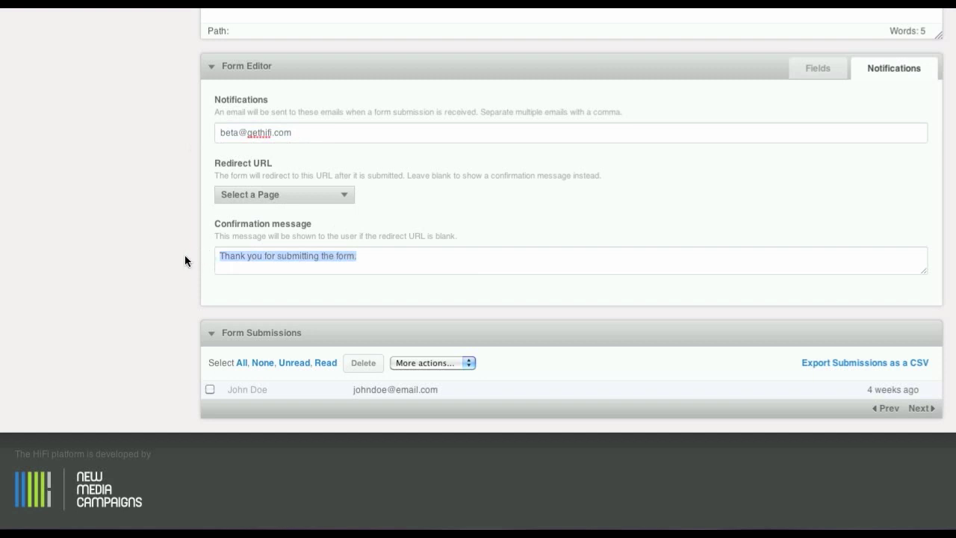
click(184, 255)
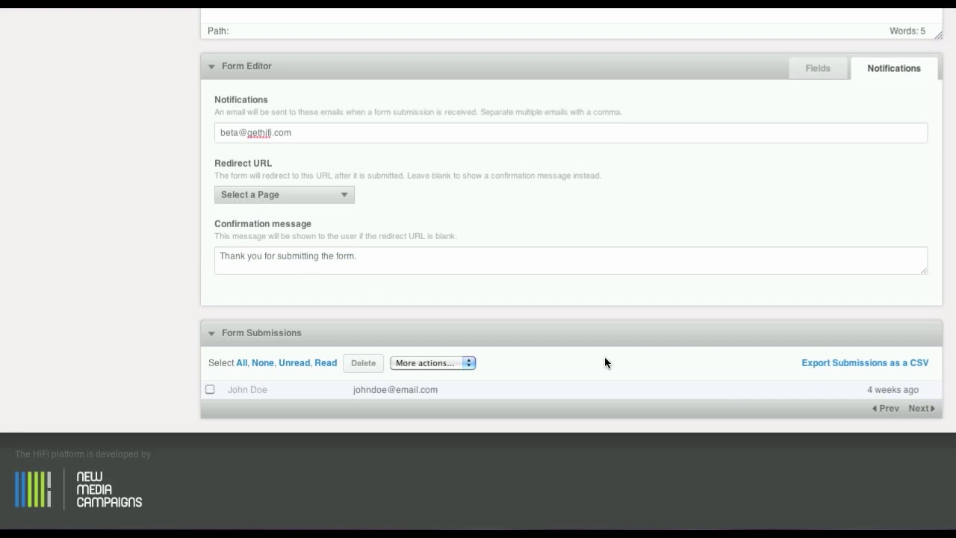
scroll(548, 336, up, 5)
scroll(548, 336, up, 5)
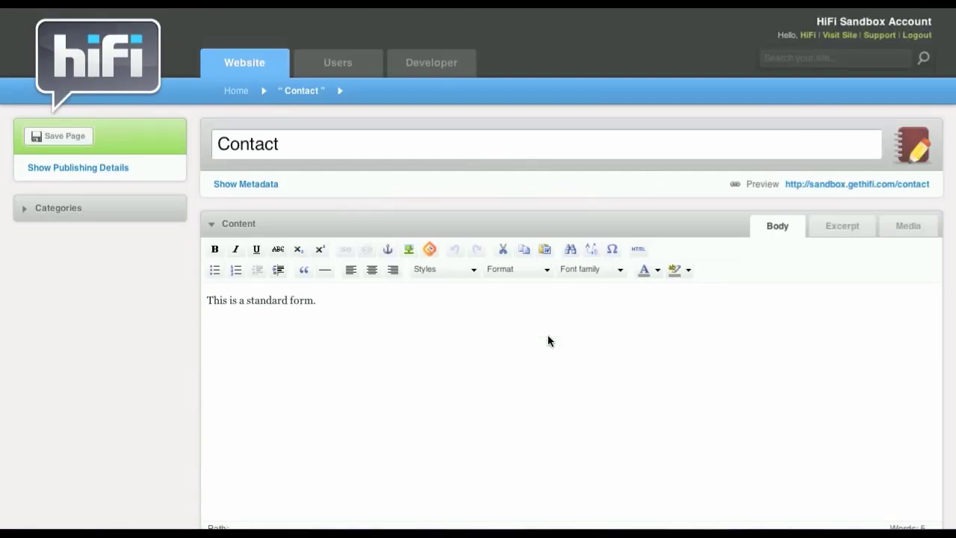
- Open 'A recipe blog post' from the Blogging page
click(235, 92)
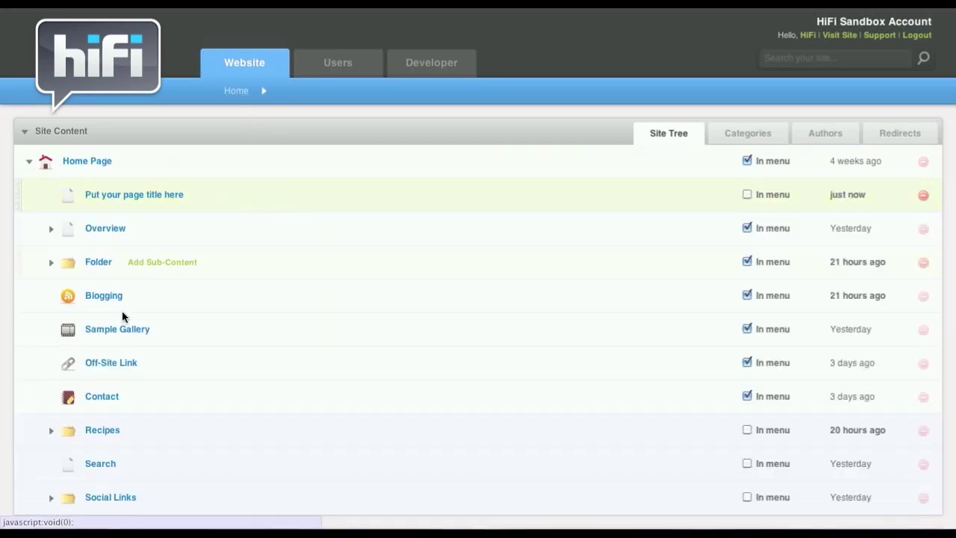
click(103, 296)
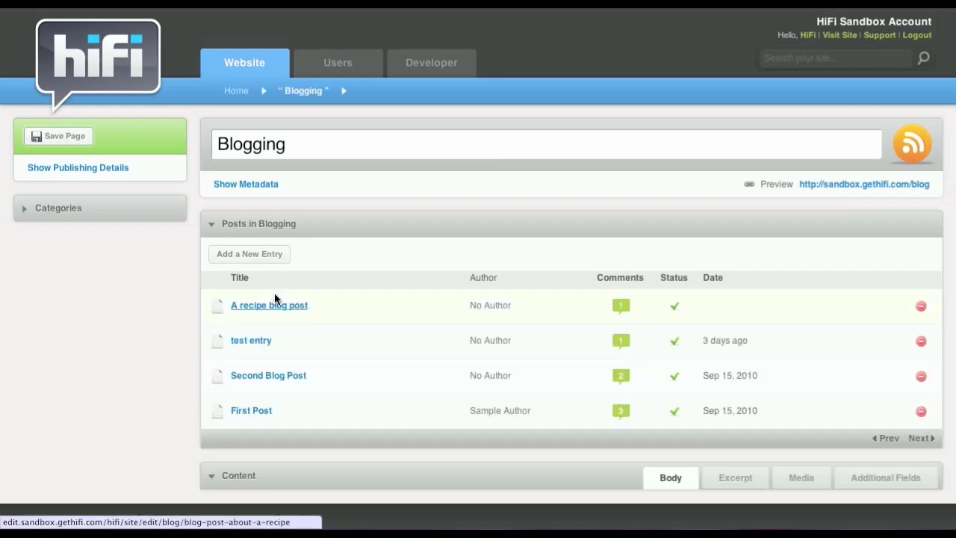
scroll(175, 333, down, 2)
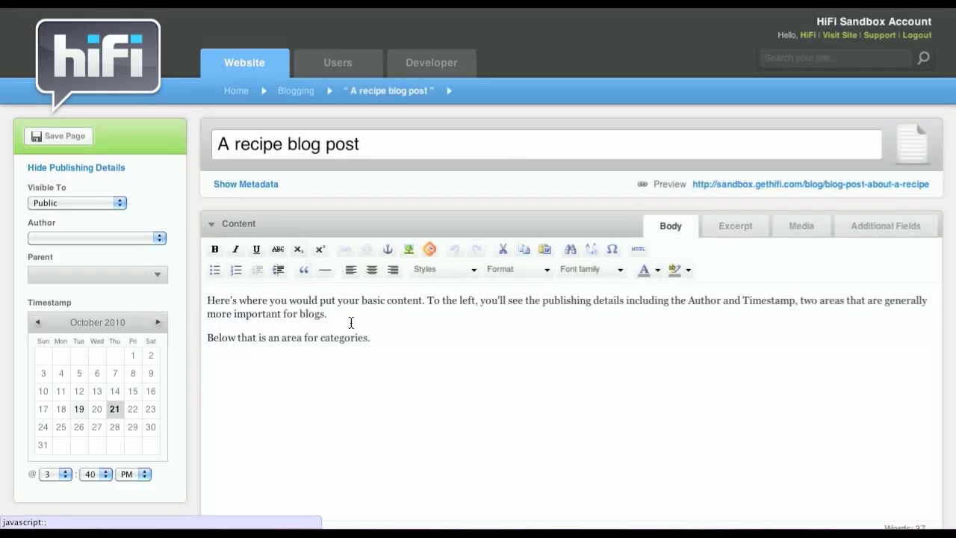
scroll(351, 322, down, 2)
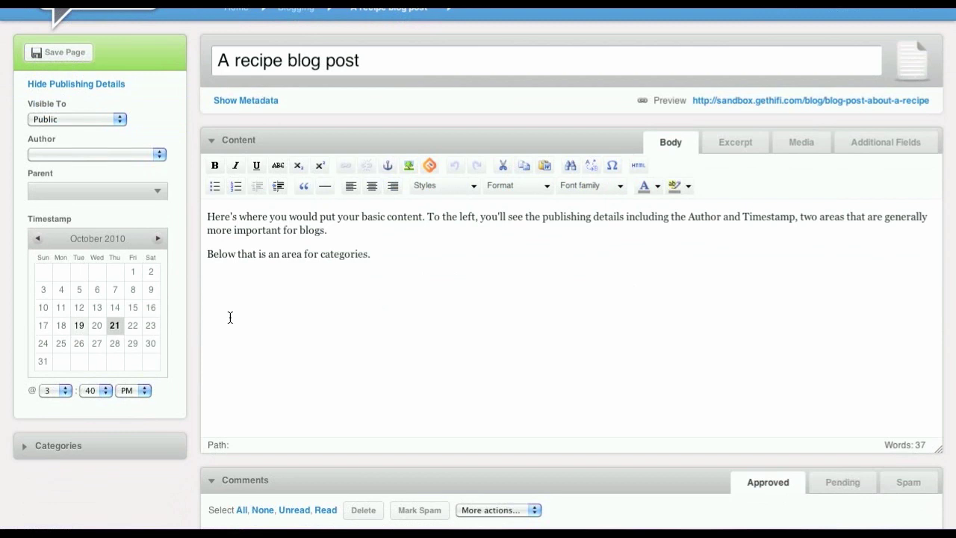
- Set the post's timestamp to October 19, 2010, review its categories, and save
click(79, 326)
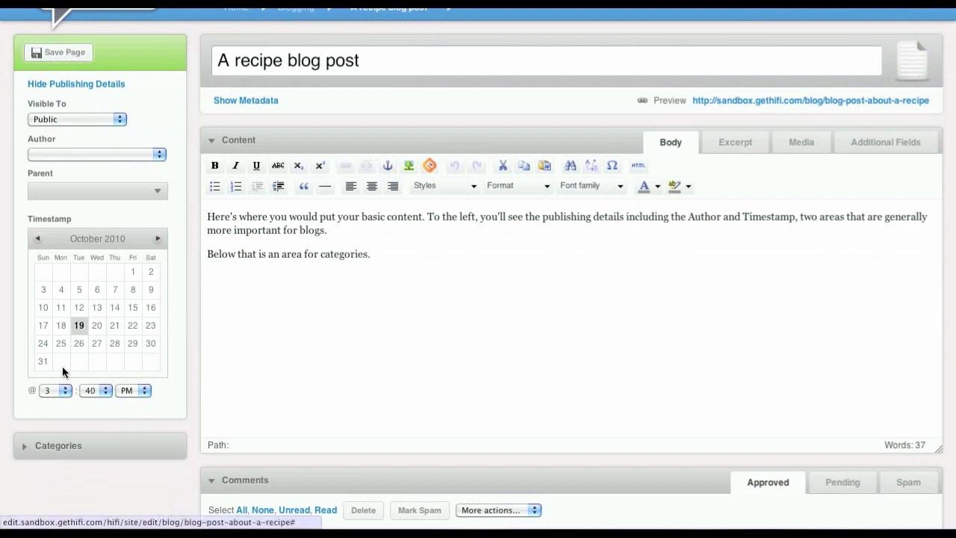
click(22, 449)
scroll(22, 452, down, 1)
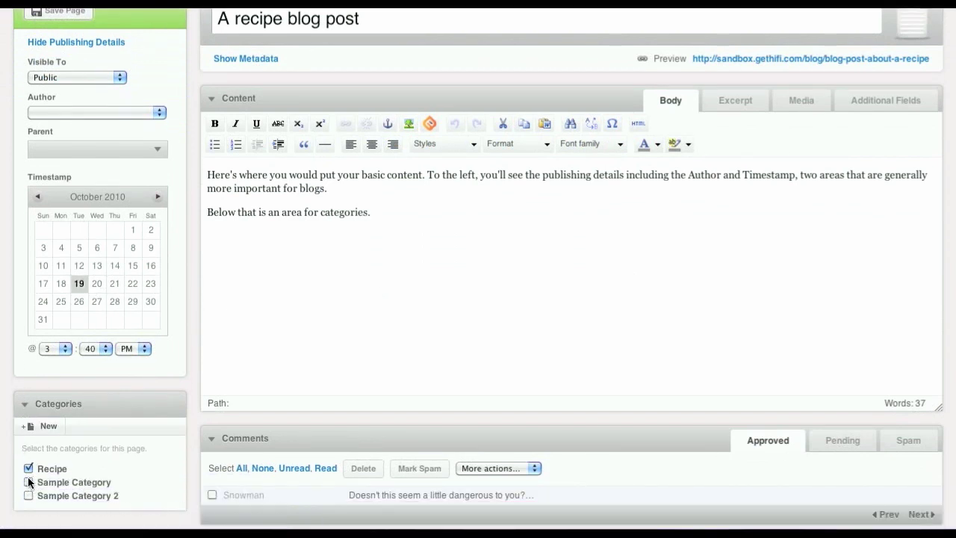
scroll(158, 400, up, 1)
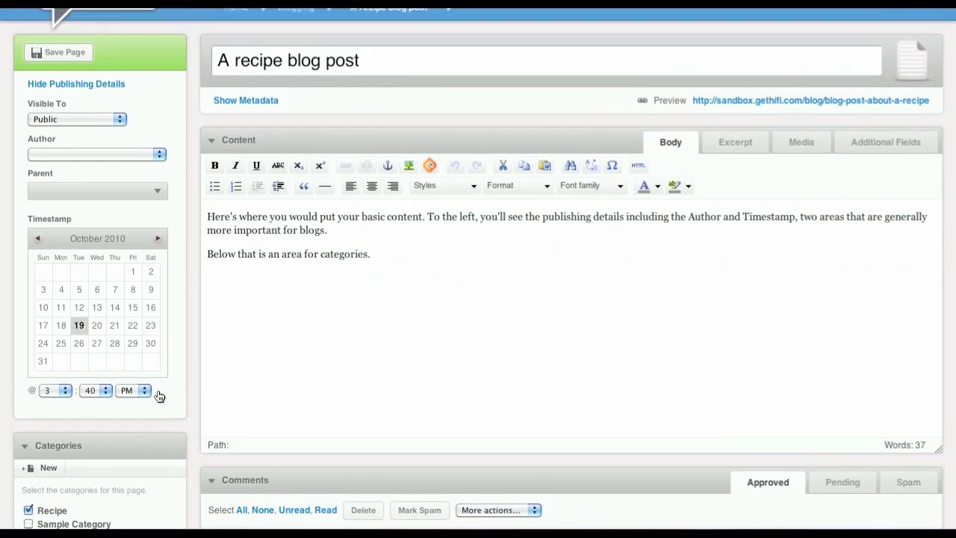
scroll(159, 396, up, 2)
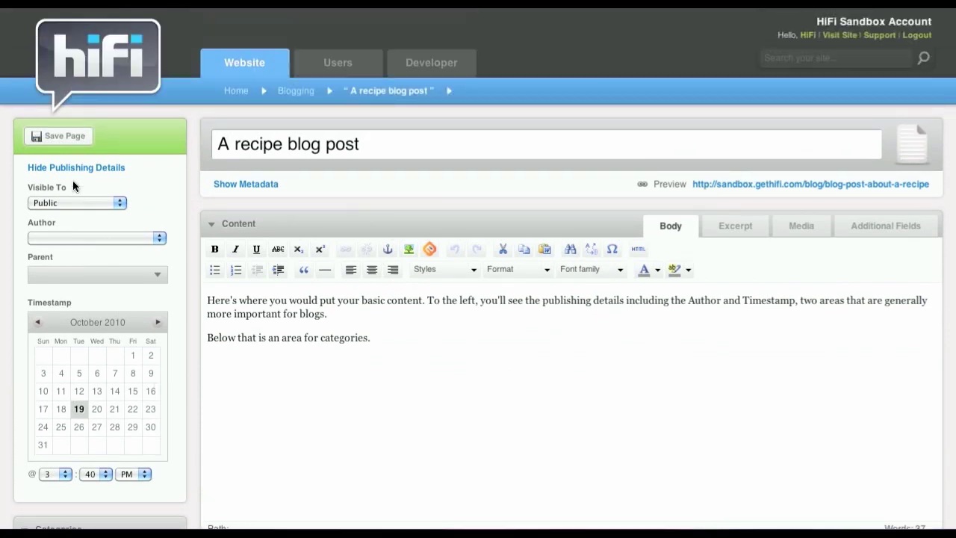
click(66, 138)
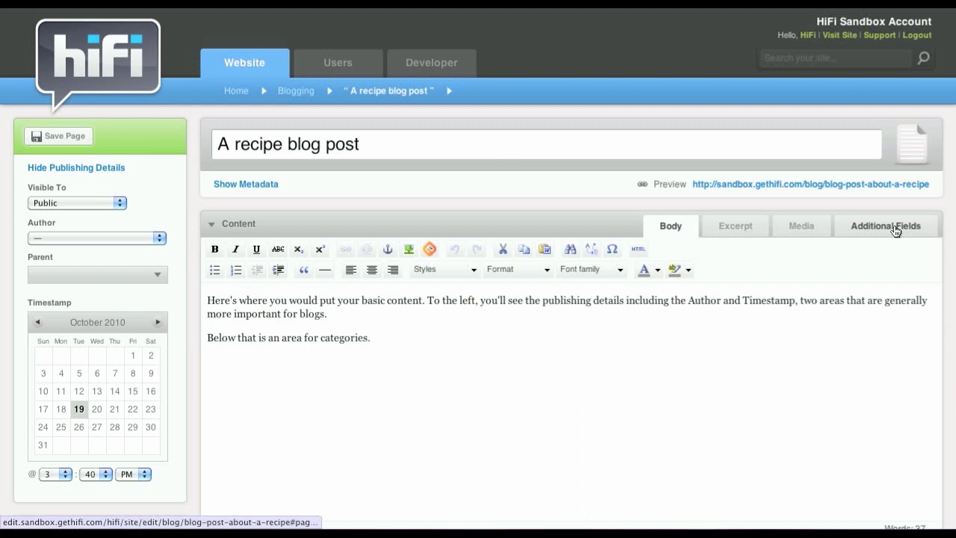
- Enter 'Boiling Water' as the Recipe Title in the post's additional fields
click(896, 230)
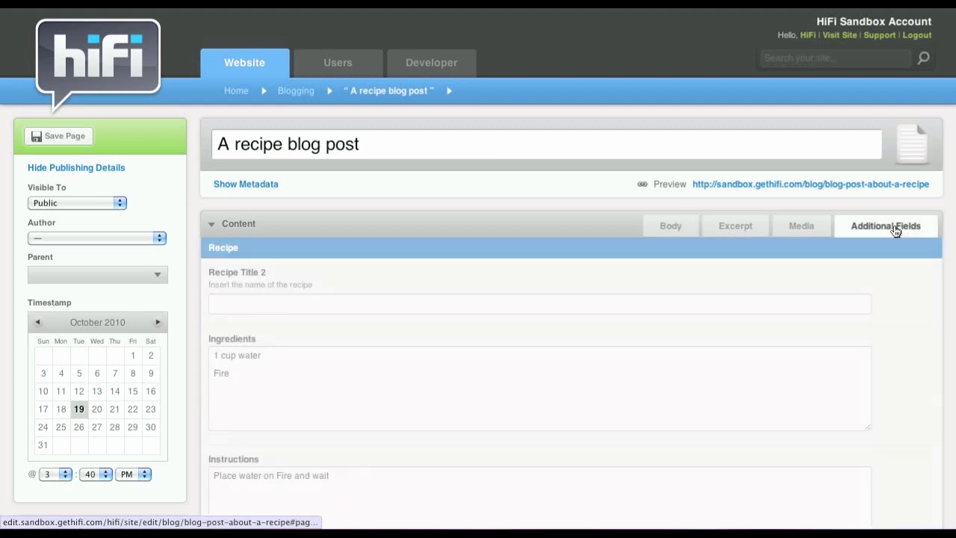
scroll(663, 347, down, 4)
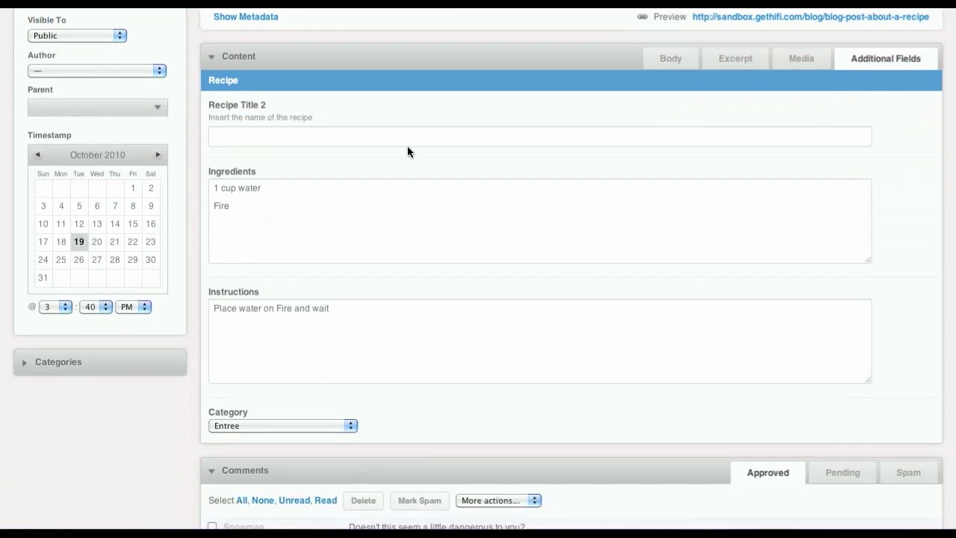
text(BOili)
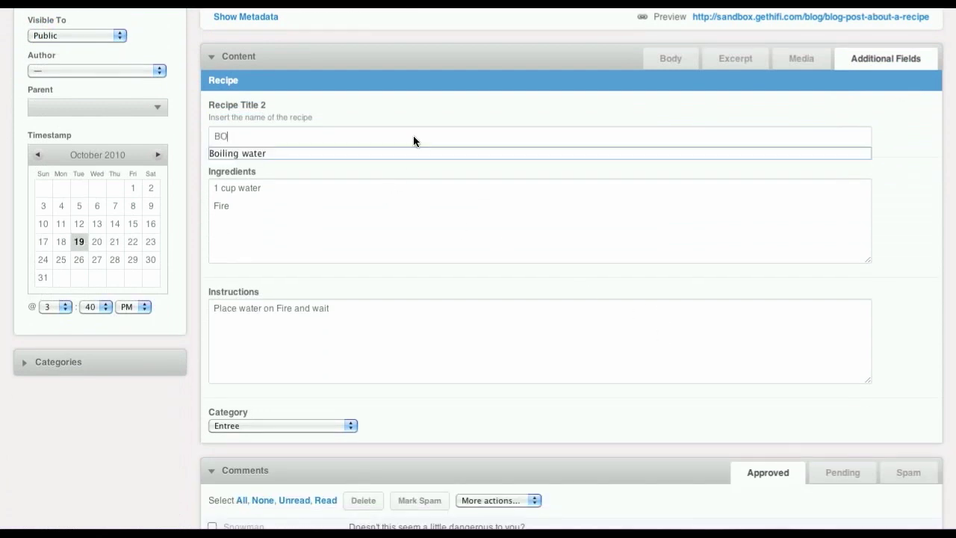
text(ng Water)
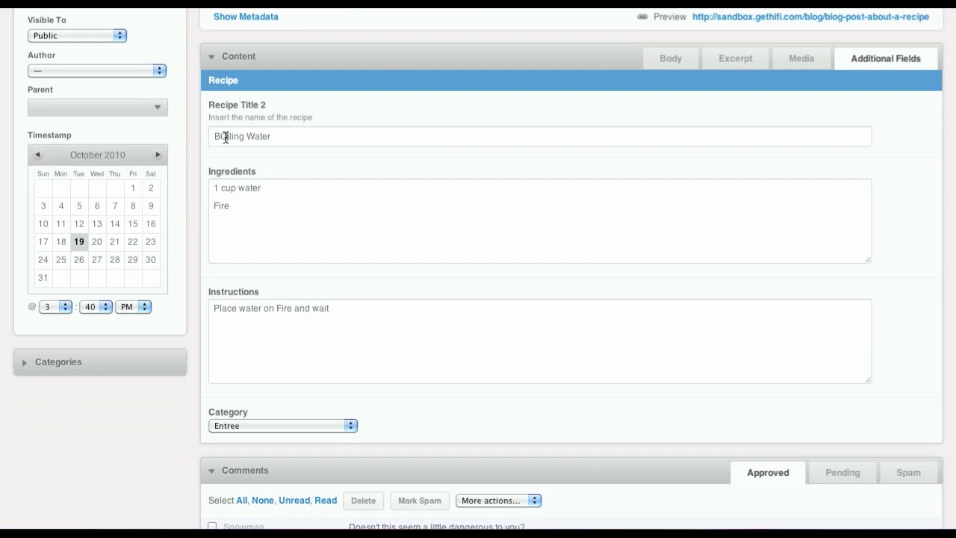
drag(226, 138, 218, 137)
text(o)
- Change the recipe category from Entree to Breakfast and save the post
scroll(368, 299, down, 1)
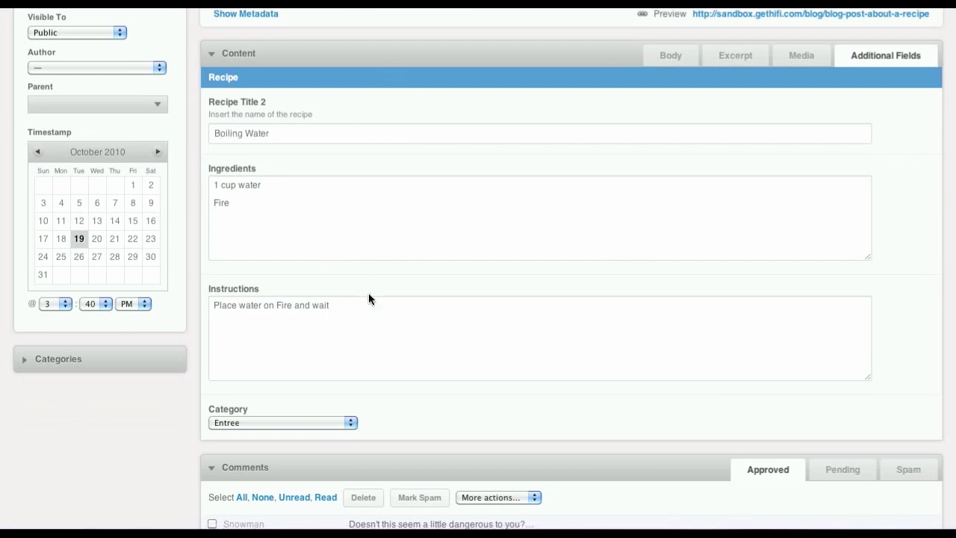
scroll(369, 294, down, 2)
click(329, 351)
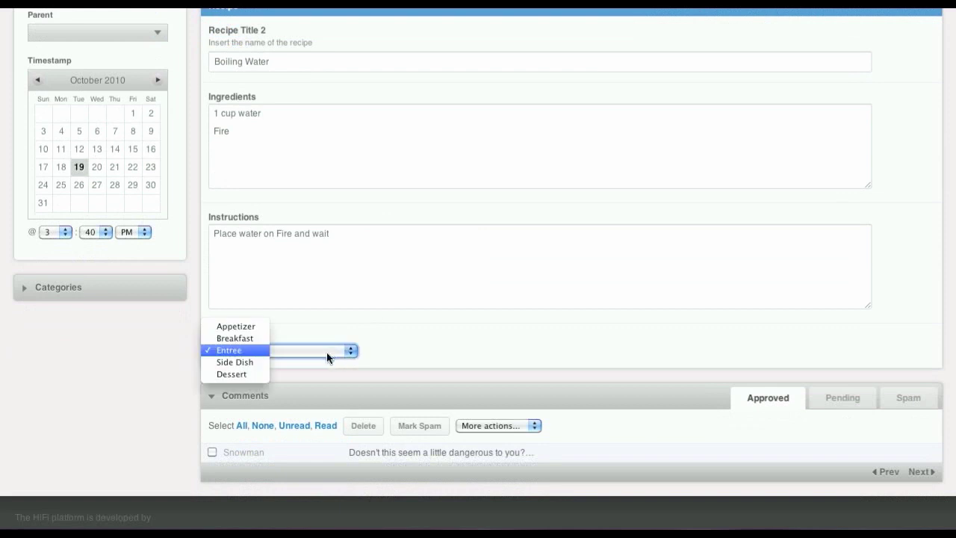
click(250, 338)
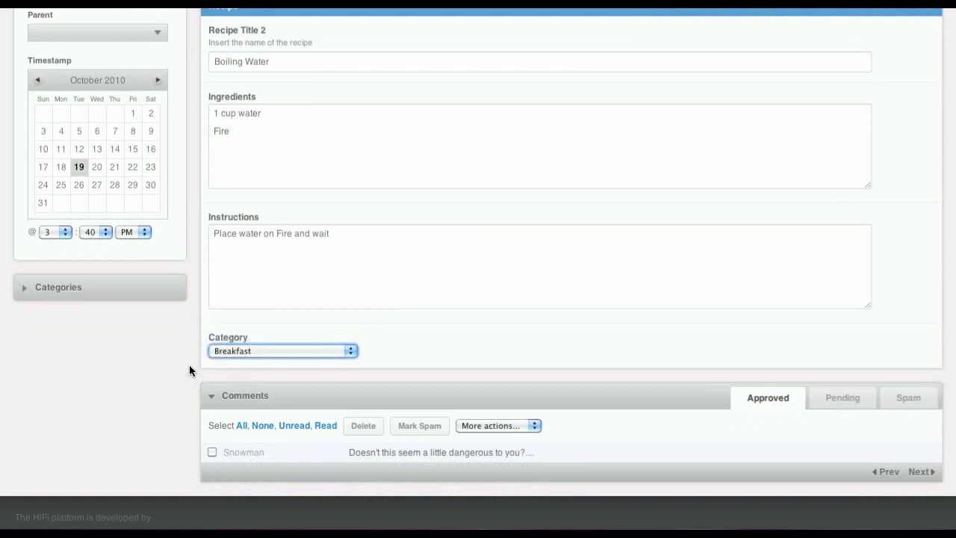
scroll(189, 365, up, 5)
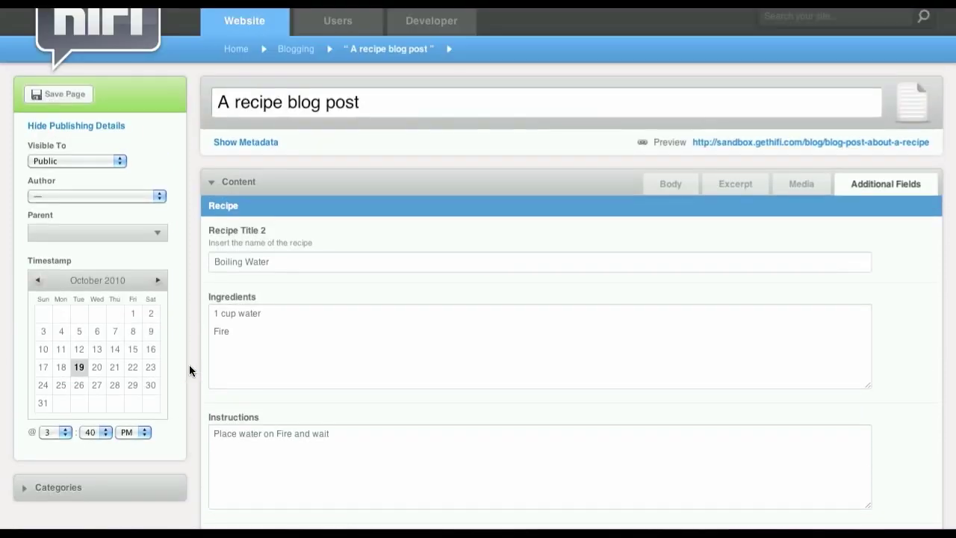
click(66, 98)
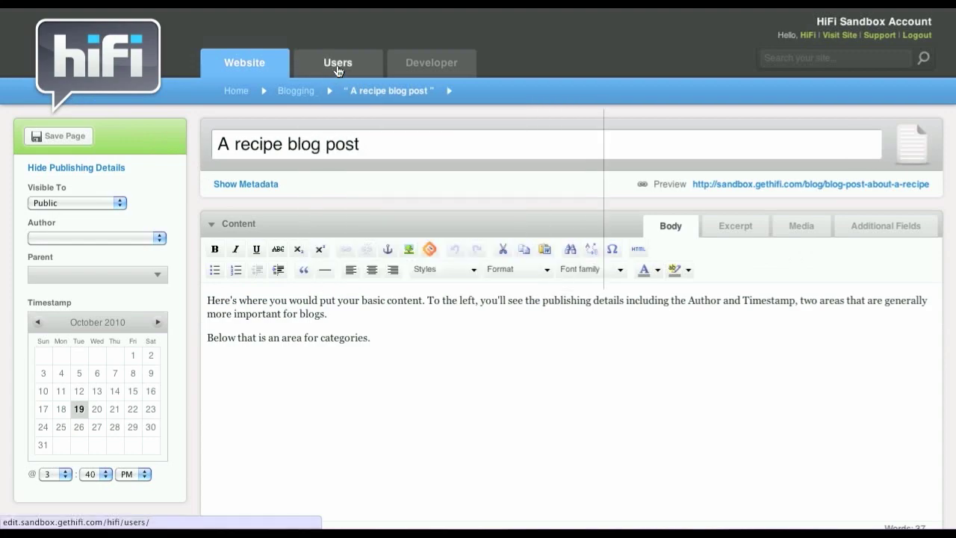
- Start a new user under Users and enter the user's email, first and last name
click(338, 69)
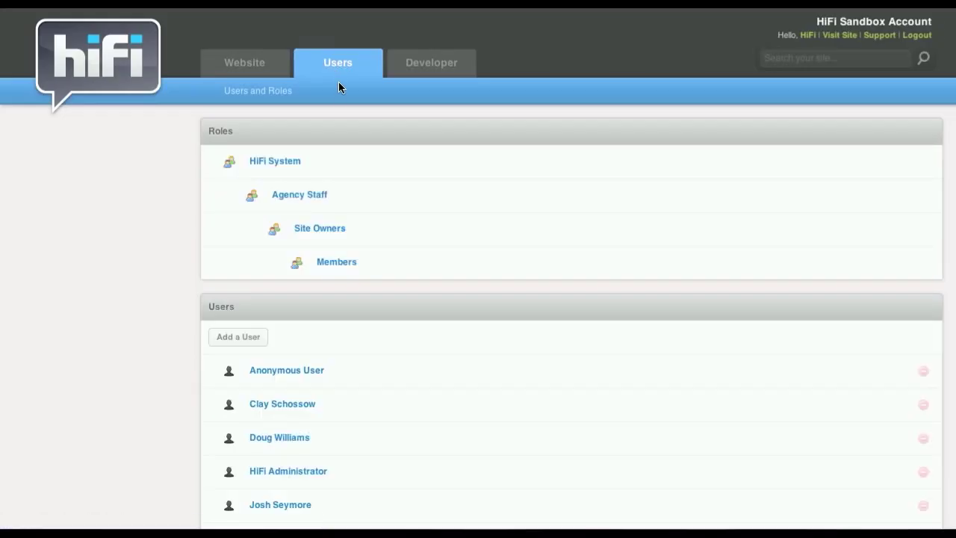
scroll(330, 301, down, 3)
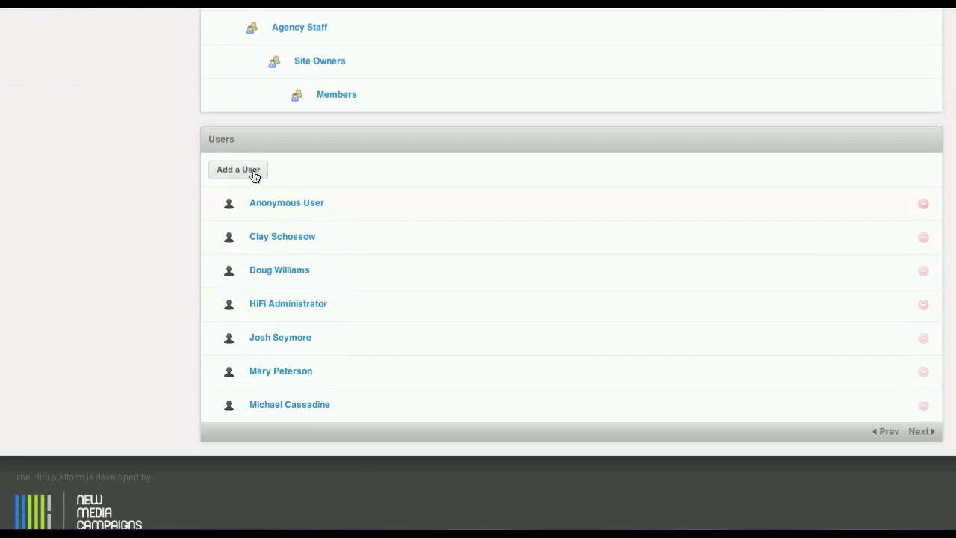
click(254, 172)
drag(396, 143, 200, 144)
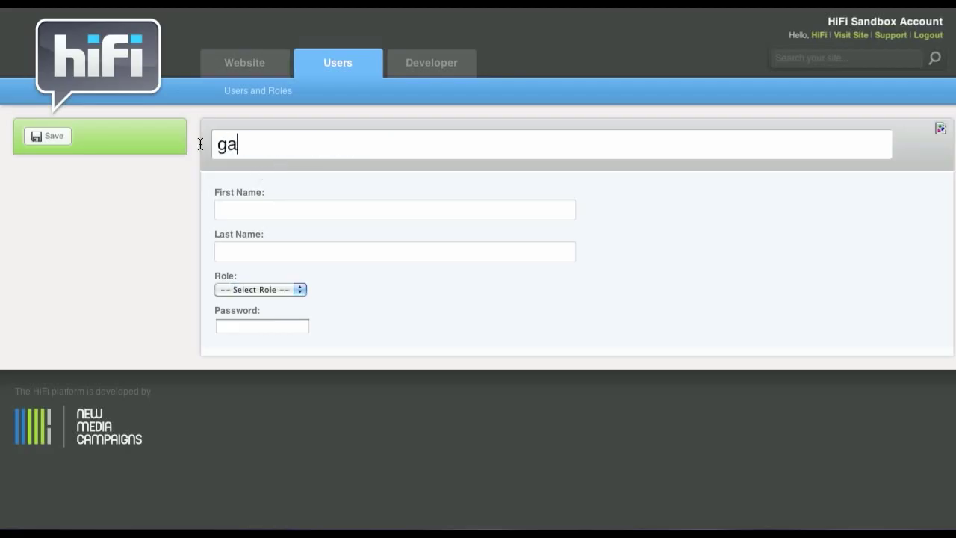
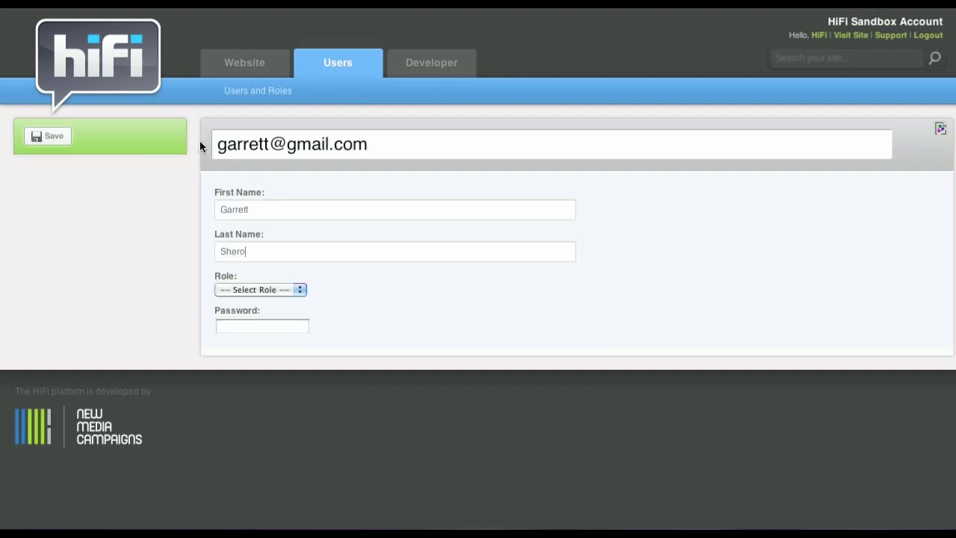
key(Tab)
- Give the new user the Members role and save the account
click(256, 289)
click(265, 324)
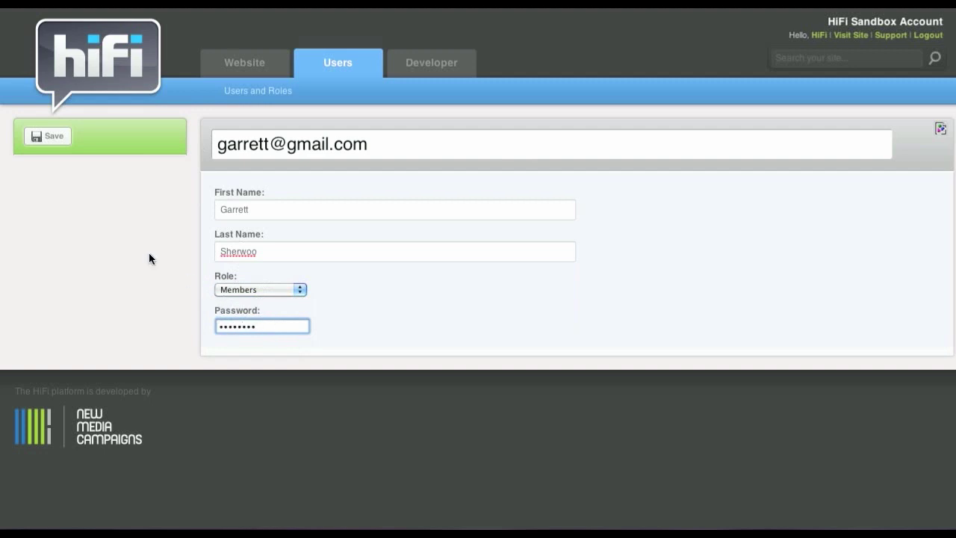
click(49, 139)
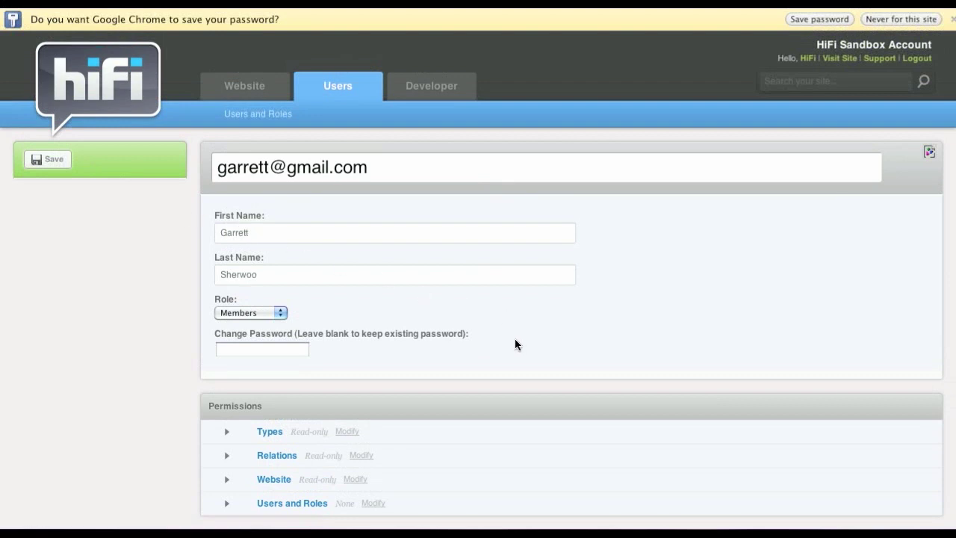
- Open the Recipe field set's Recipe Title 2 field from Developer > Custom Fields
click(432, 87)
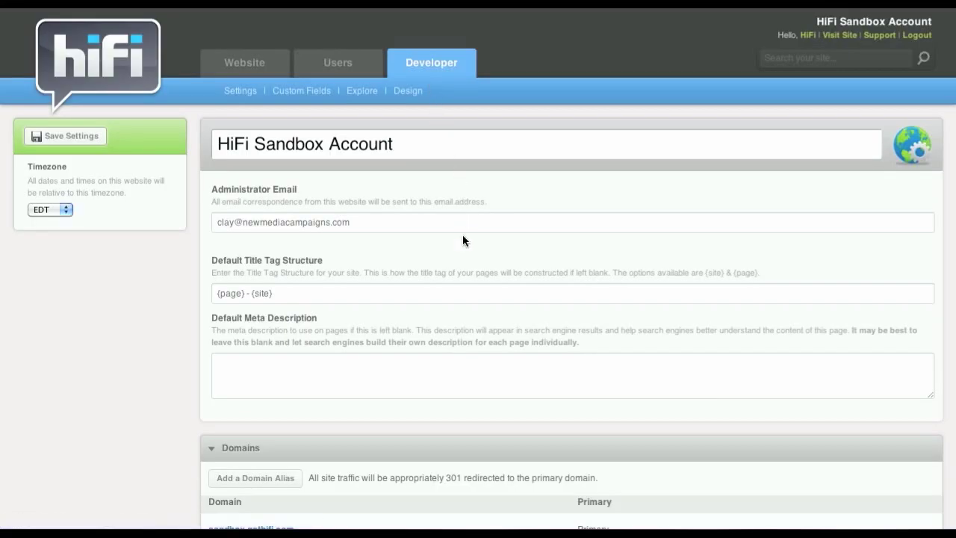
click(311, 91)
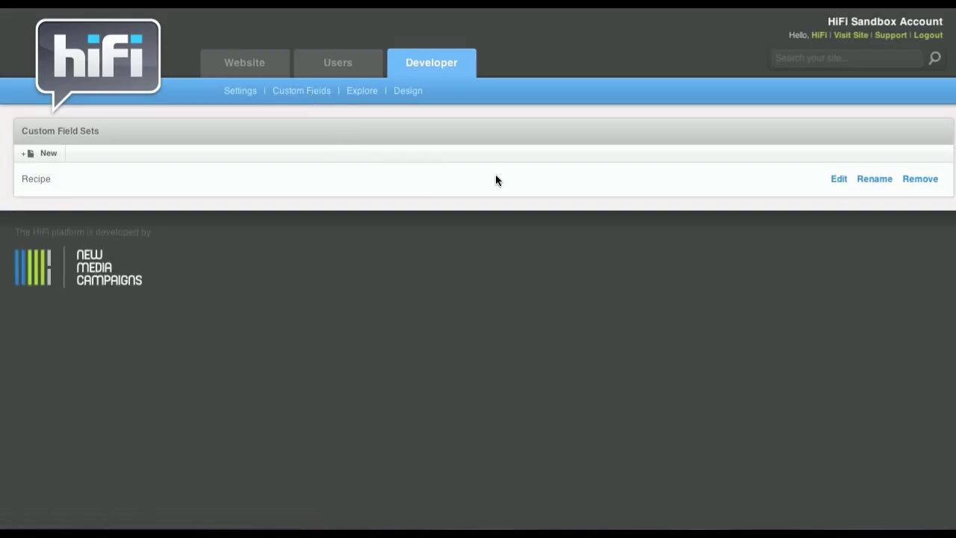
click(838, 179)
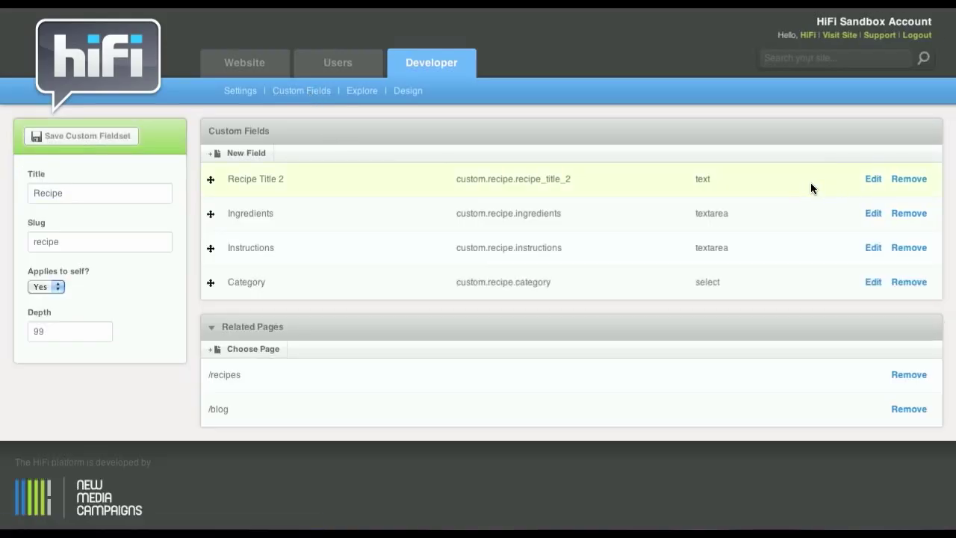
click(873, 179)
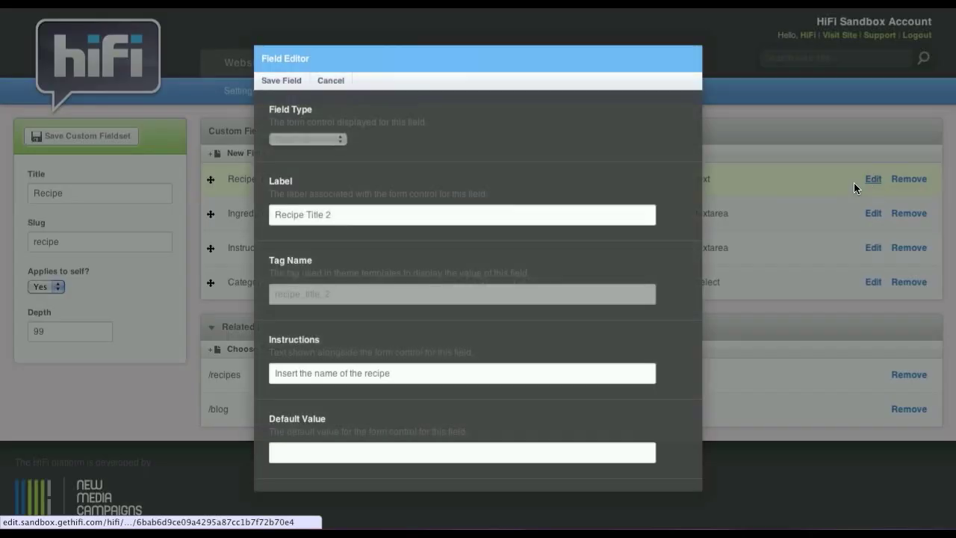
- Relabel the field 'Recipe Title 1', save it, and save the Recipe field set
click(435, 217)
key(BackSpace)
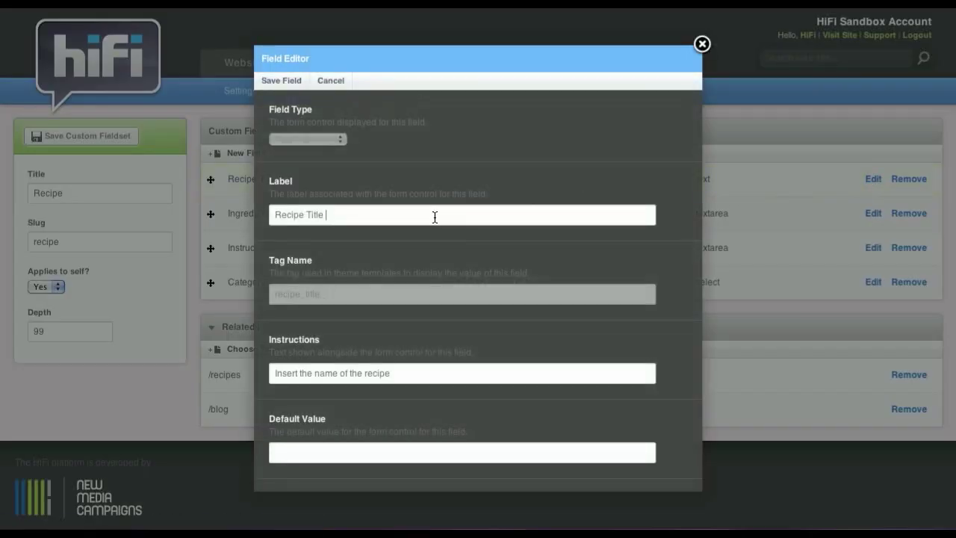
text(1)
key(Tab)
click(282, 82)
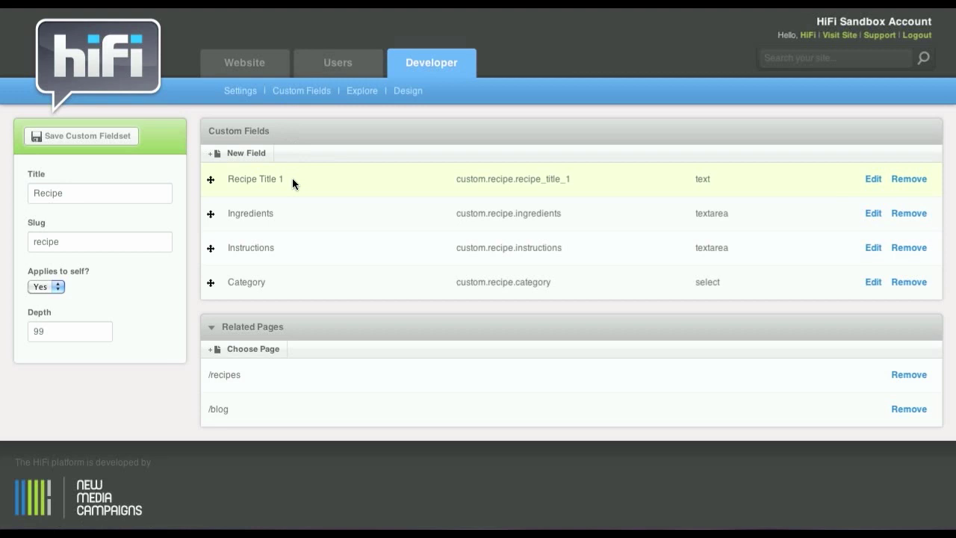
click(83, 137)
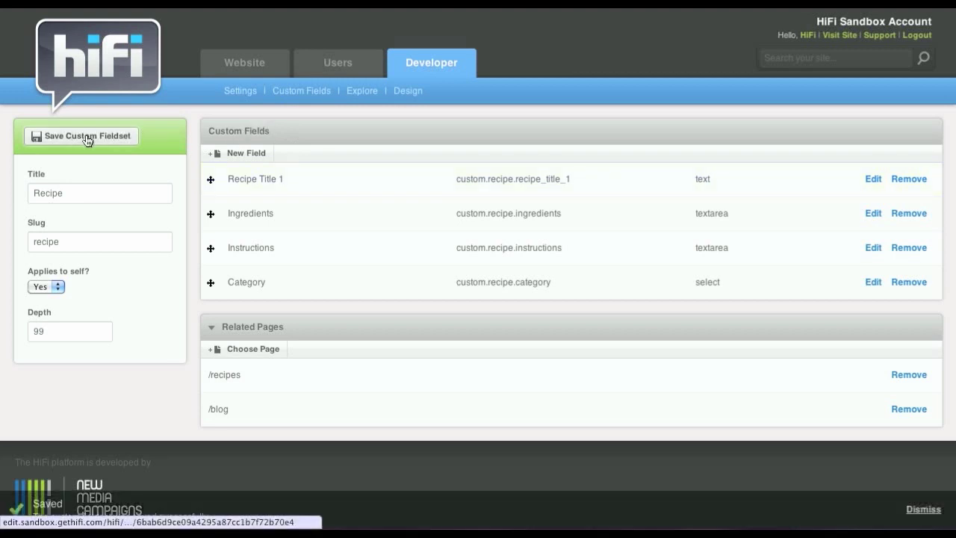
- Run the Explore query {type: 'page', parent: {type: 'feed'}, orderBy: '-modified'}
click(366, 91)
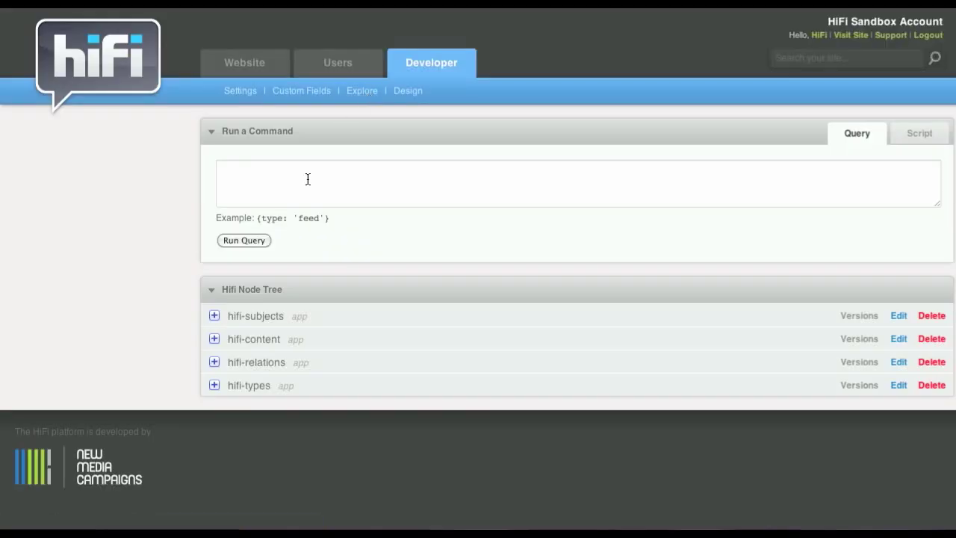
text({)
text(type: ')
text(page', pa)
text(rent: {)
text(type:)
text( 'feed')
text(},)
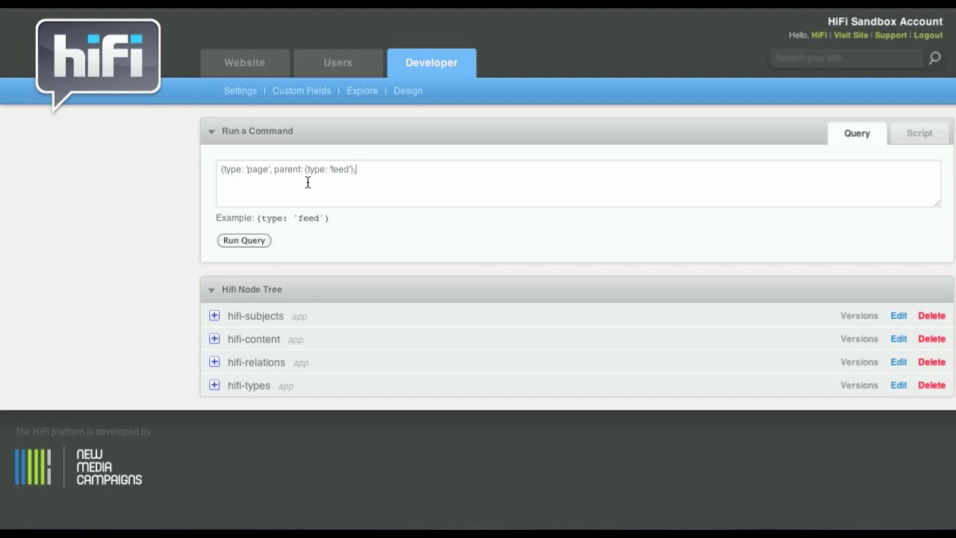
text( orderBy)
text(: '-m)
text(odified)
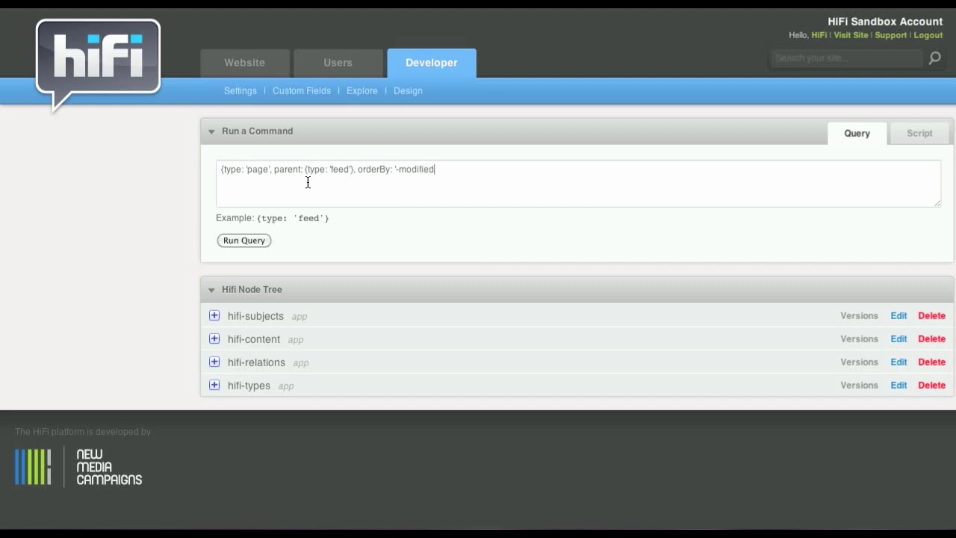
text('))
click(251, 240)
- Inspect the author relationship key and value of 'A recipe blog post'
scroll(425, 254, down, 1)
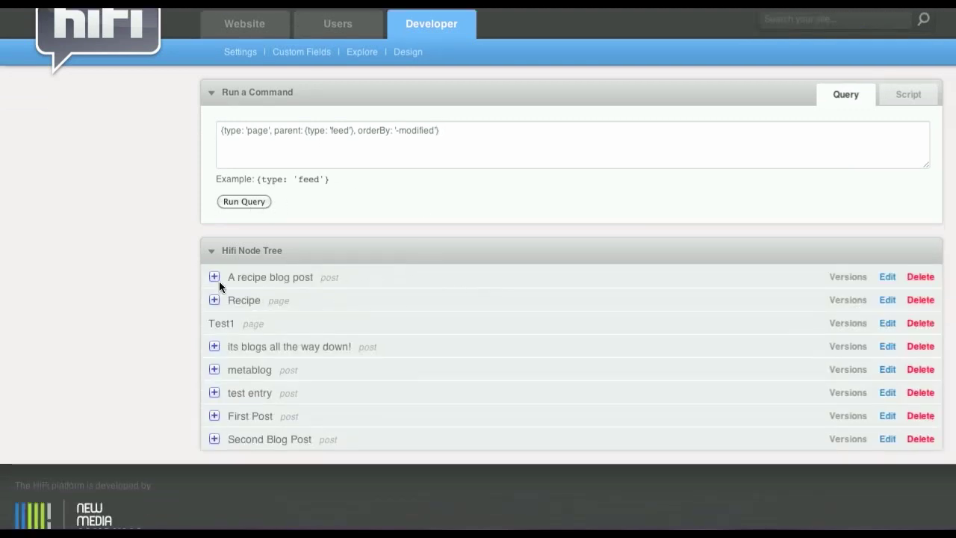
click(214, 278)
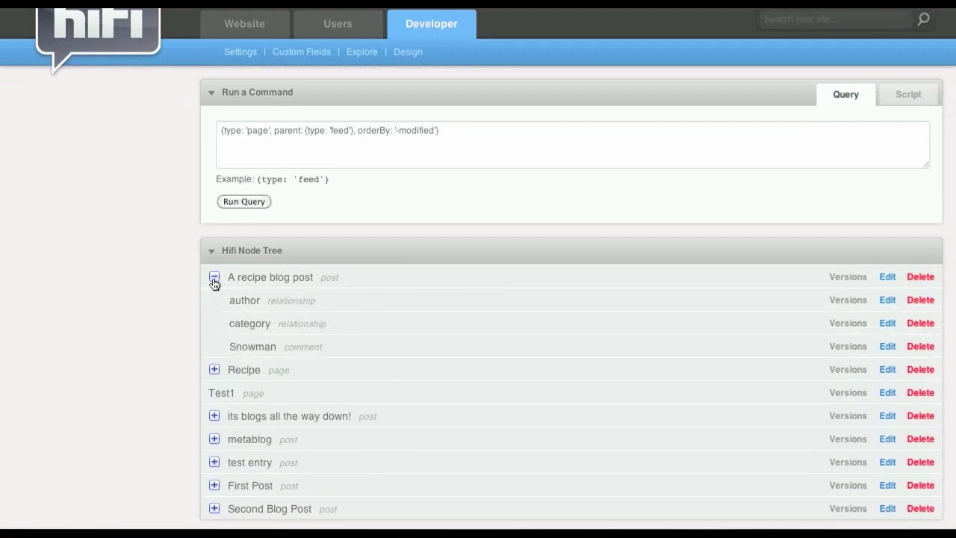
click(886, 301)
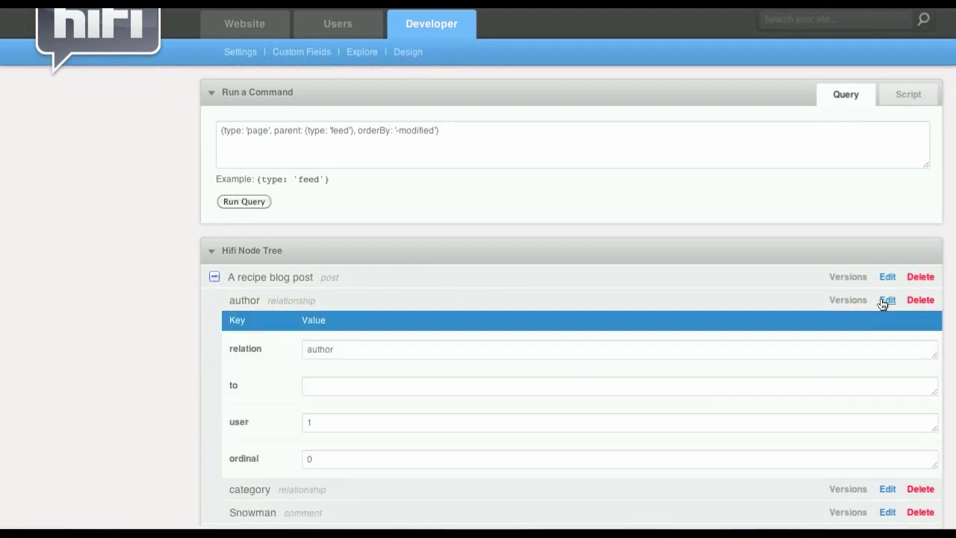
scroll(843, 344, down, 3)
scroll(843, 343, up, 4)
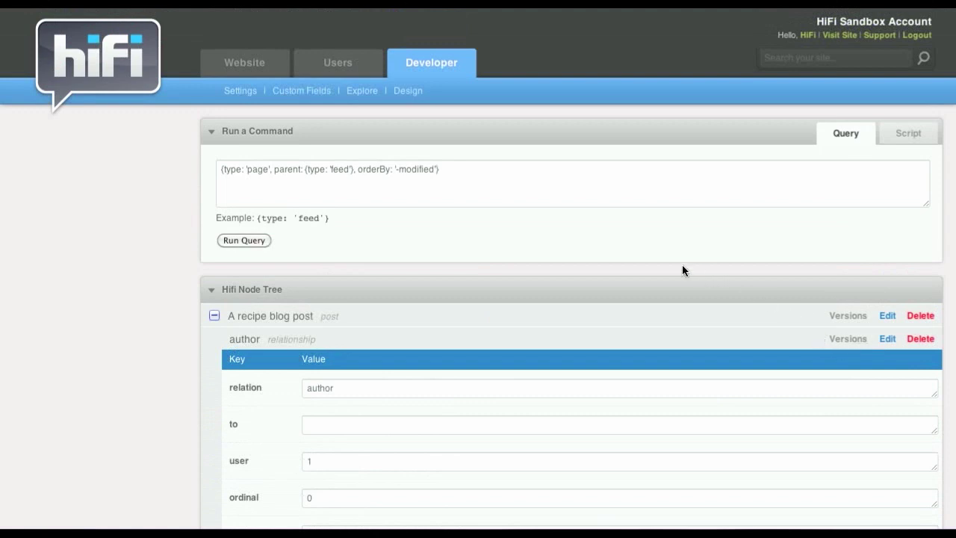
click(409, 92)
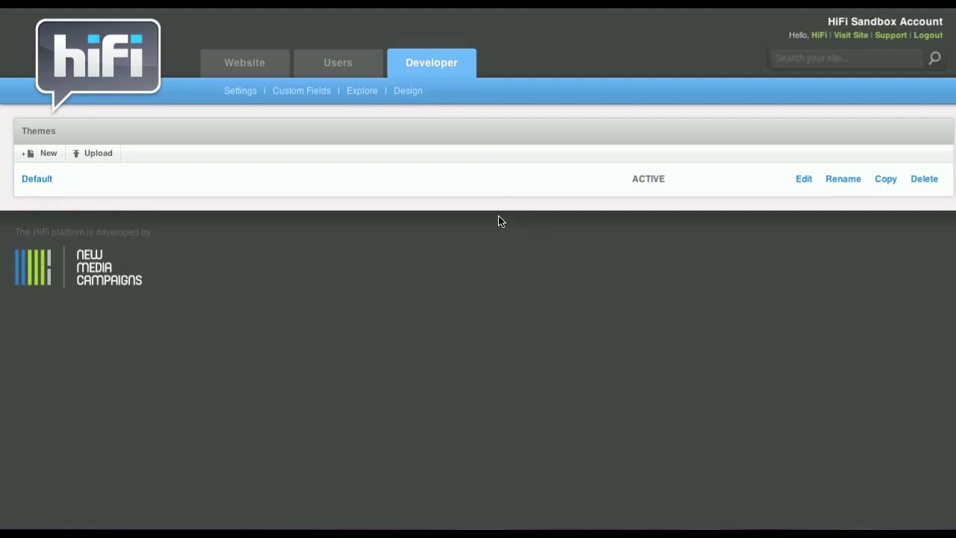
- Open the Default theme's index.html and read the editor's Overview documentation
click(35, 178)
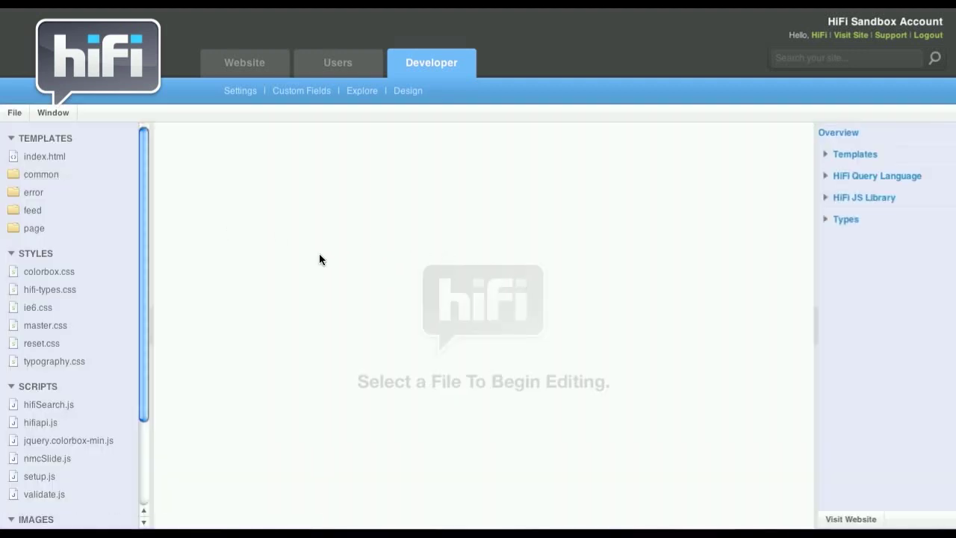
click(53, 159)
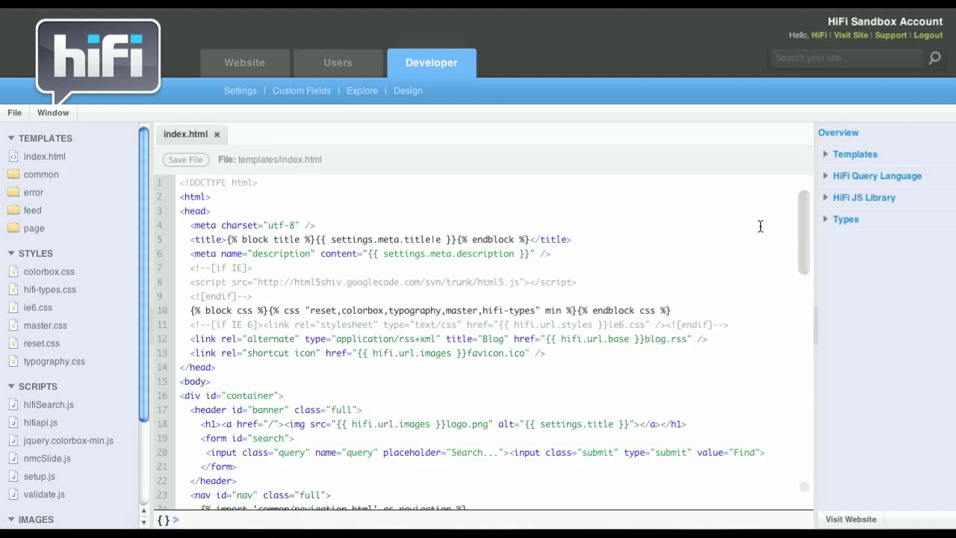
click(838, 133)
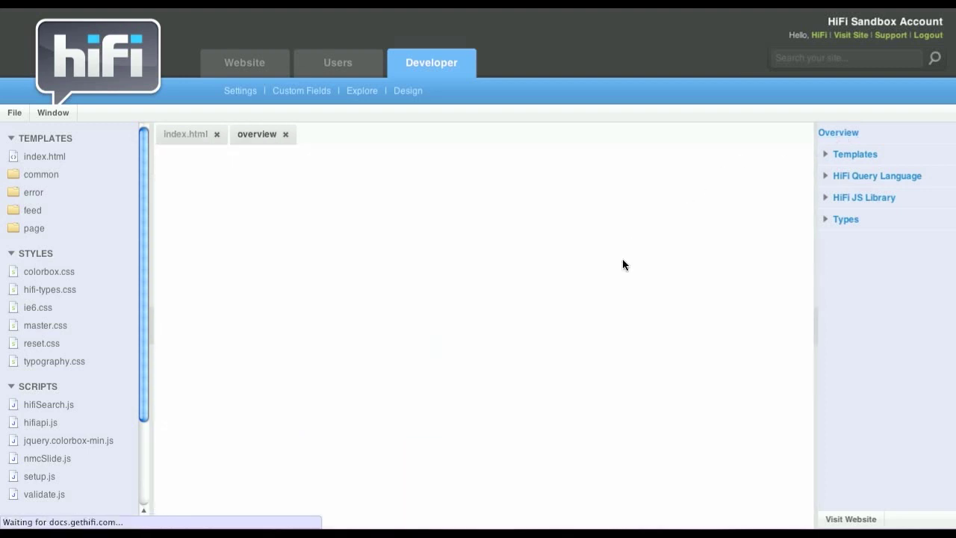
scroll(623, 264, down, 4)
scroll(623, 265, down, 2)
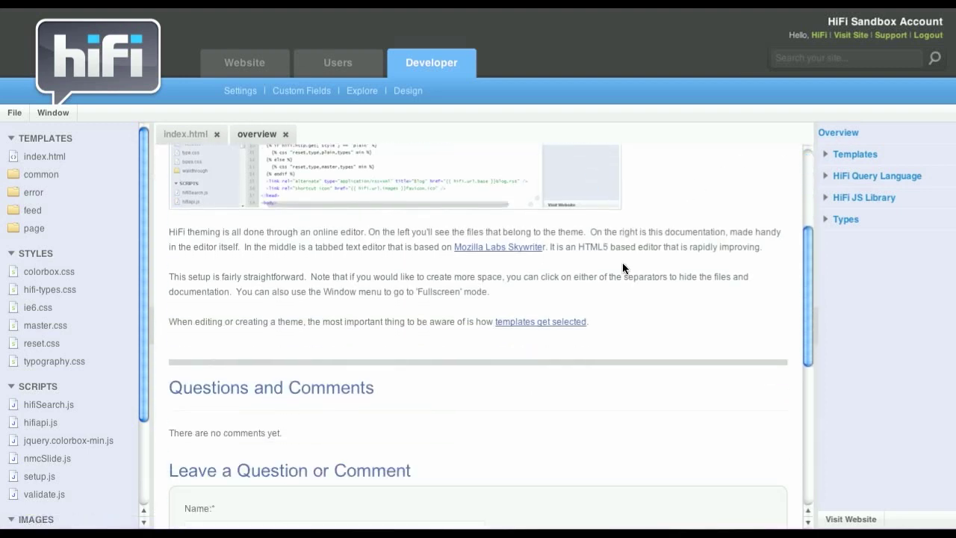
scroll(623, 267, up, 5)
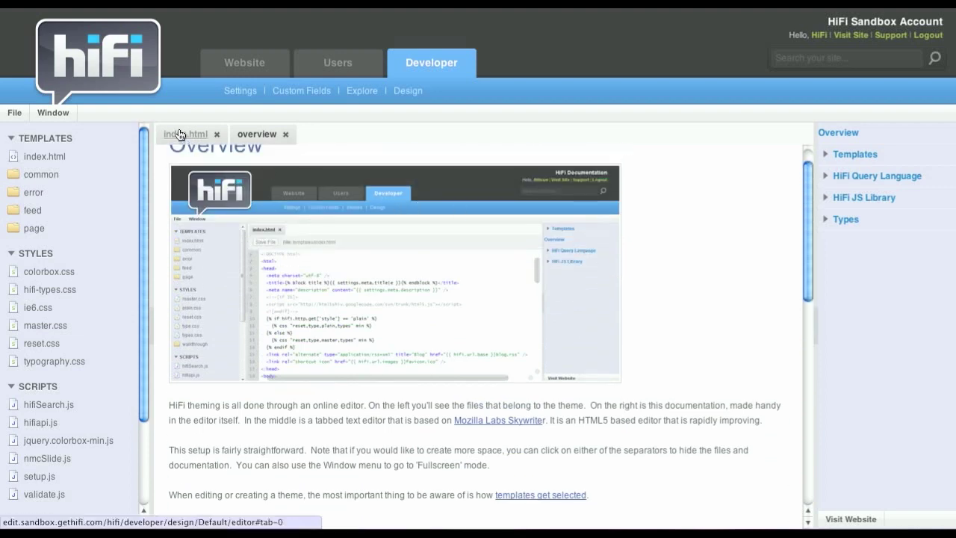
- Return to the index.html source with documentation and file list panels hidden
click(180, 134)
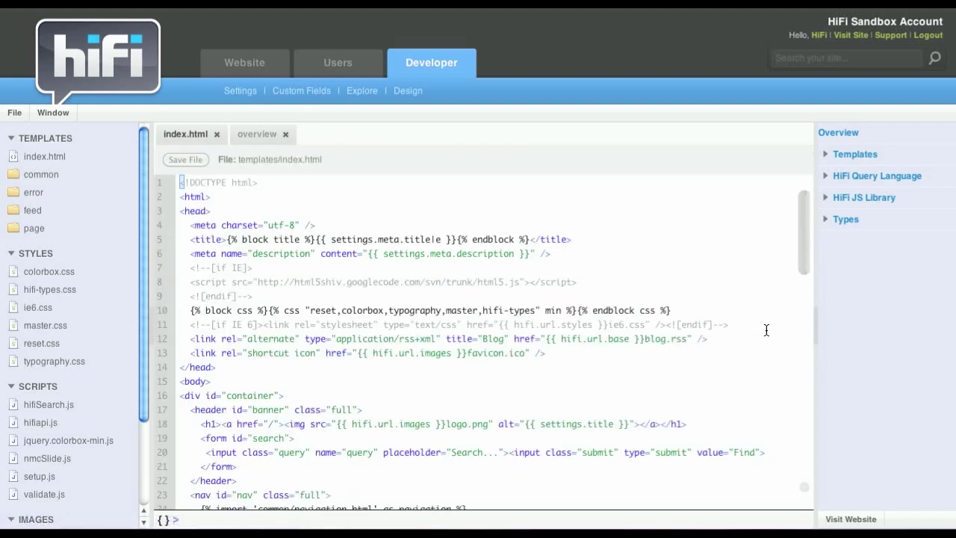
scroll(764, 329, down, 4)
click(816, 327)
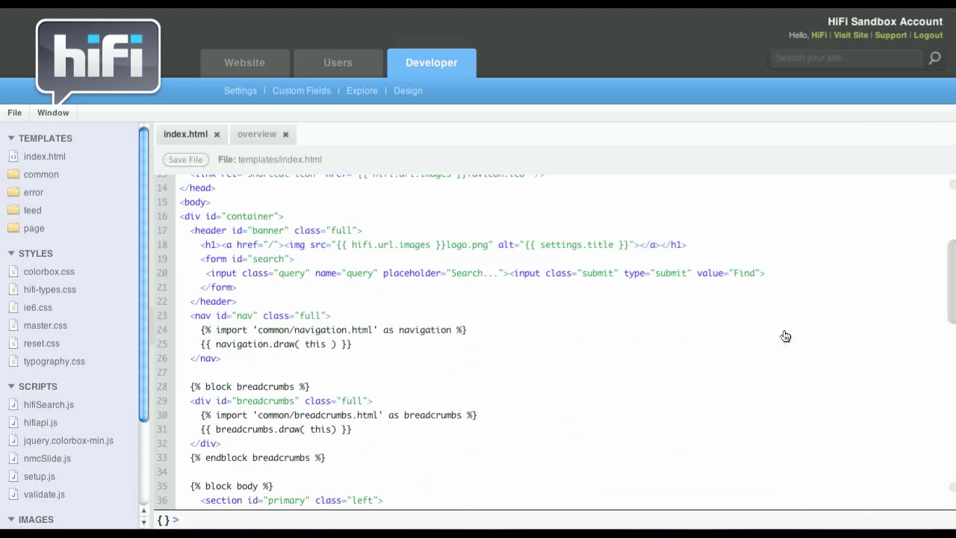
click(147, 326)
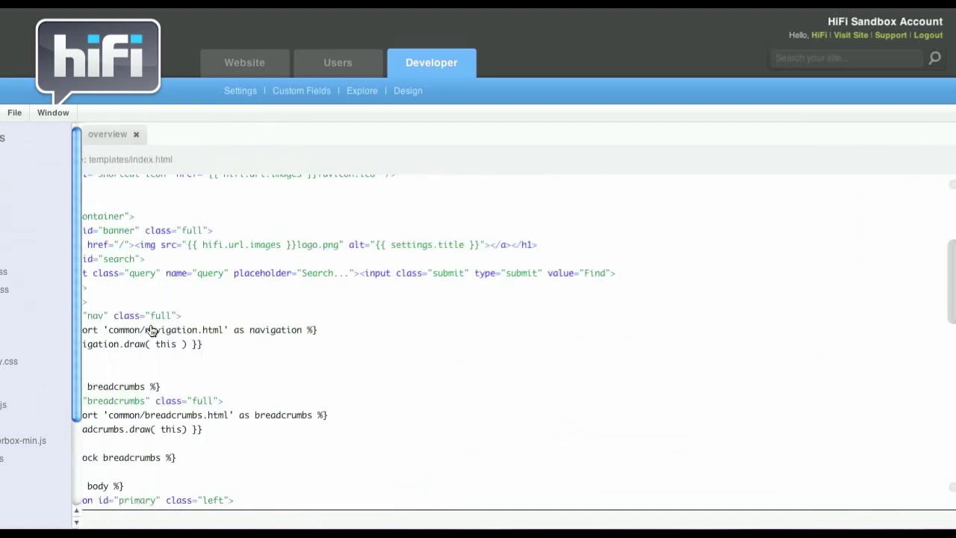
scroll(539, 332, down, 2)
scroll(539, 332, down, 4)
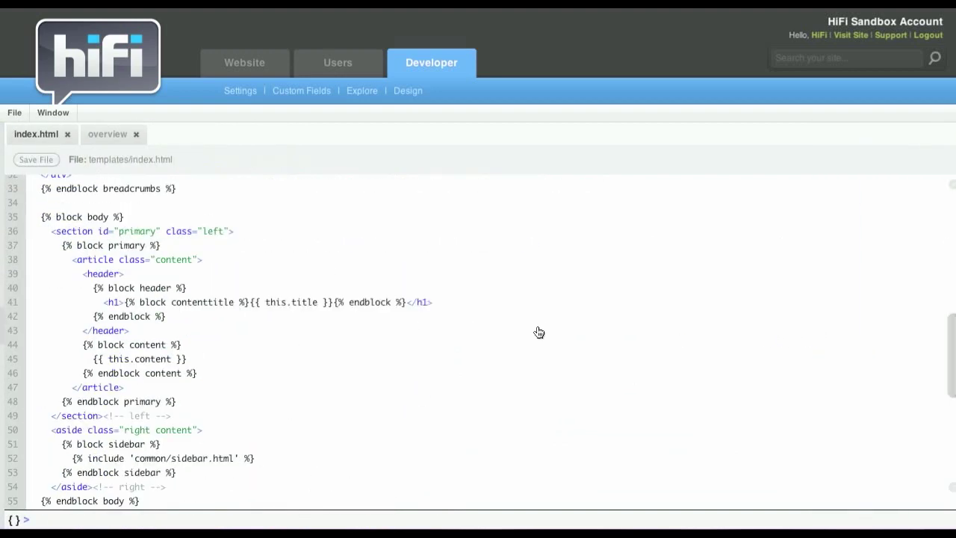
scroll(538, 331, down, 7)
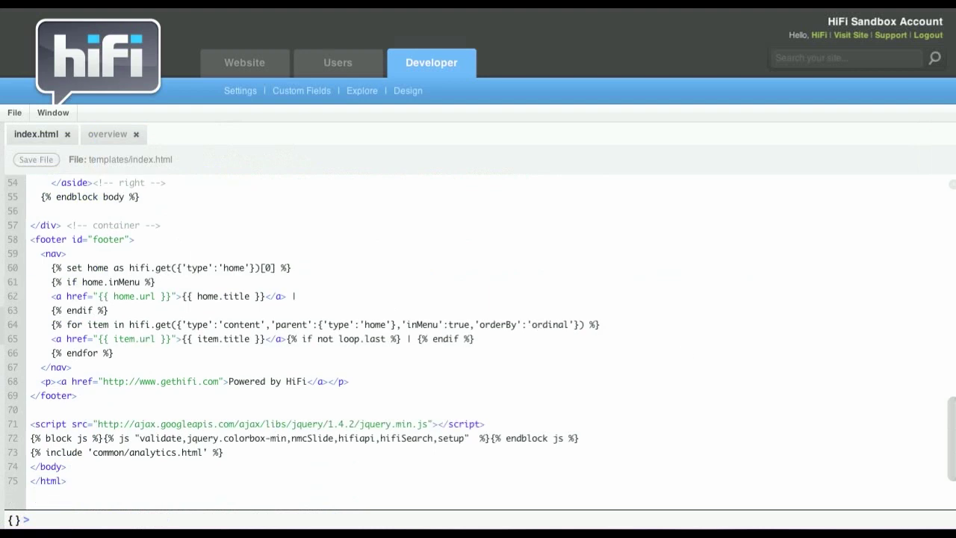